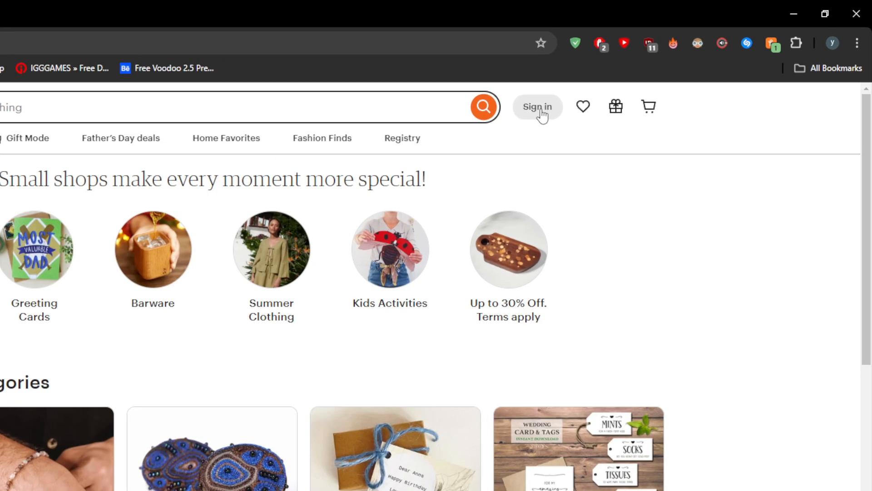
# Register a new Etsy account by continuing with the existing Google account.
pyautogui.click(540, 112)
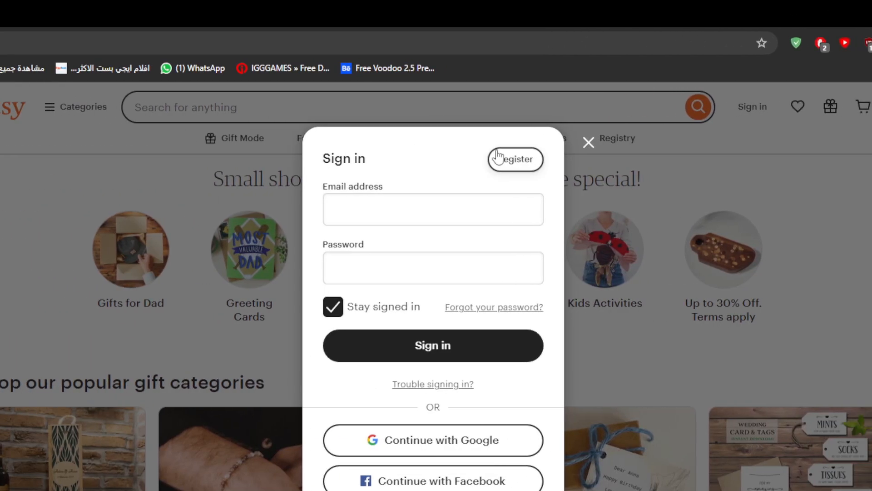
pyautogui.click(498, 157)
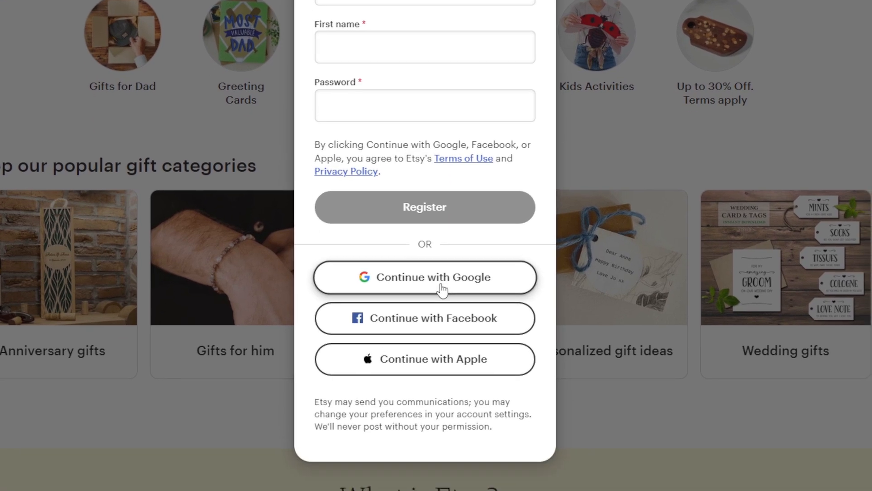
pyautogui.click(442, 290)
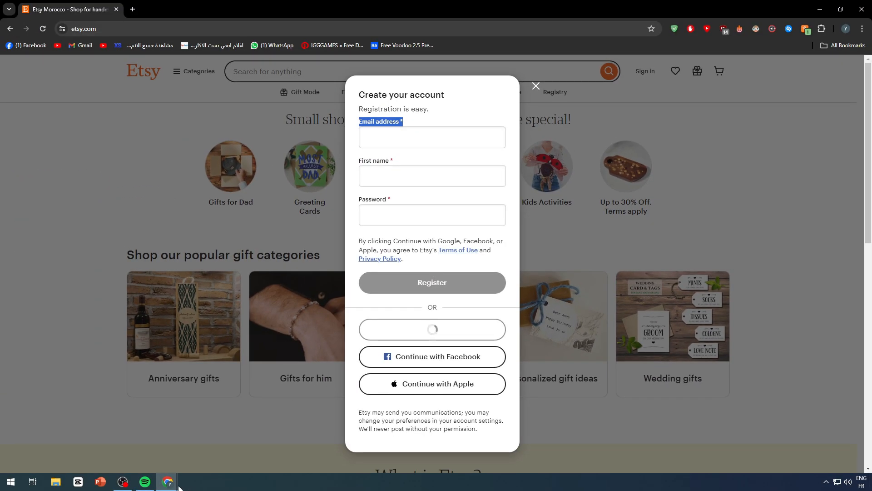
pyautogui.moveTo(173, 484)
pyautogui.click(239, 429)
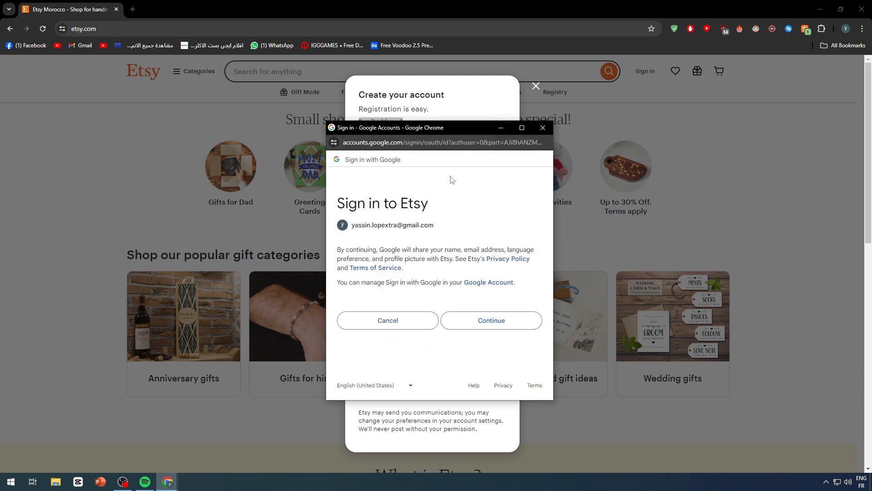
pyautogui.click(455, 328)
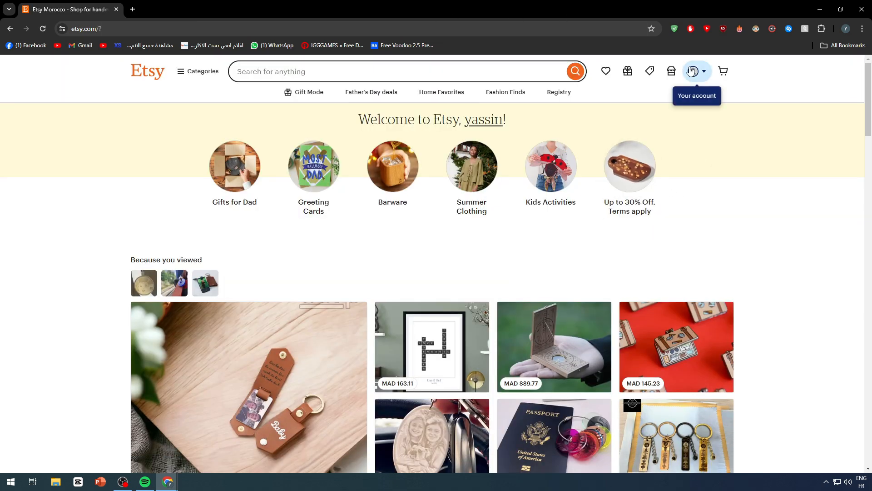
# Open the shop setup and return to its Shop preferences stage.
pyautogui.click(695, 72)
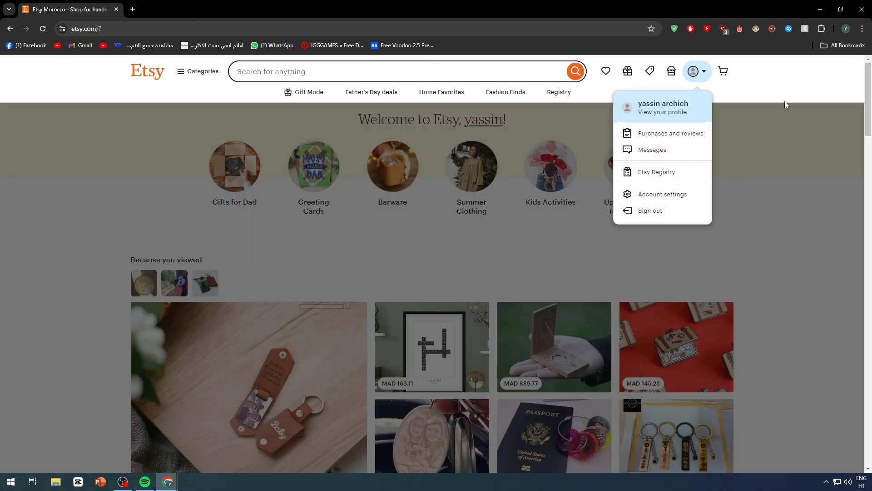
pyautogui.click(703, 251)
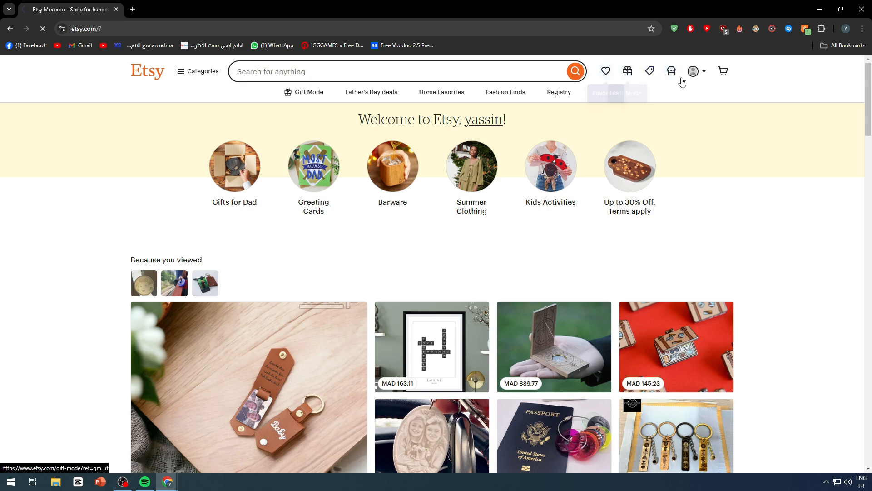
pyautogui.click(671, 71)
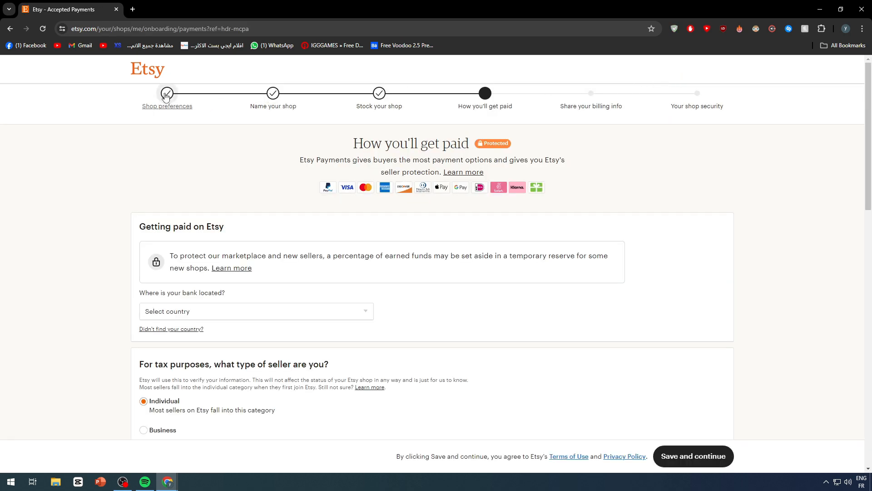
pyautogui.click(167, 95)
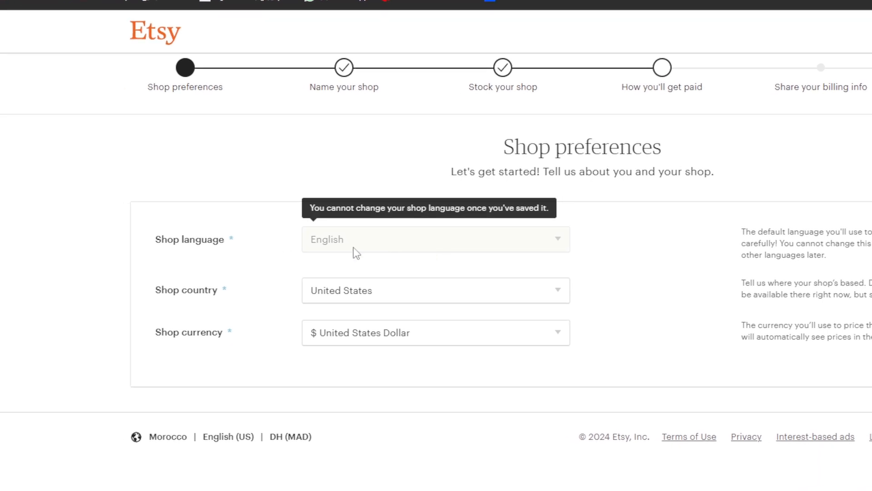
# Save the existing shop preferences and the shop name PrentUrDesieres, proceeding to the Stock your shop stage.
pyautogui.moveTo(404, 246)
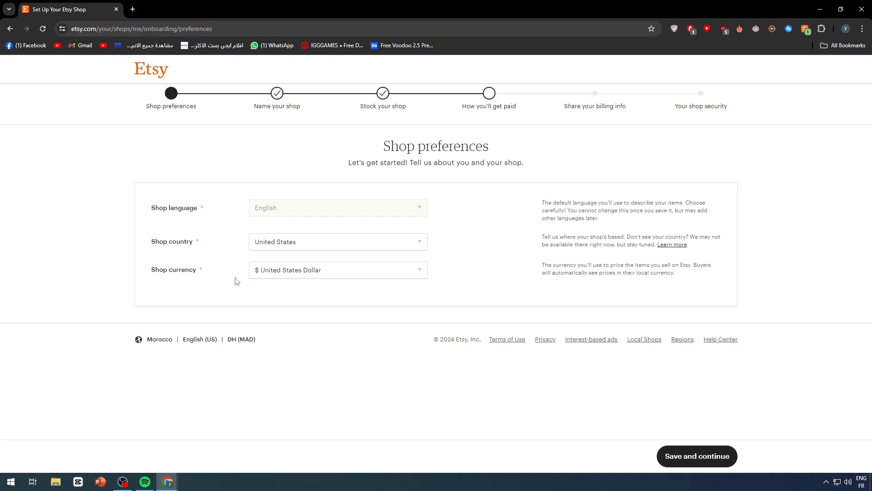
pyautogui.click(690, 458)
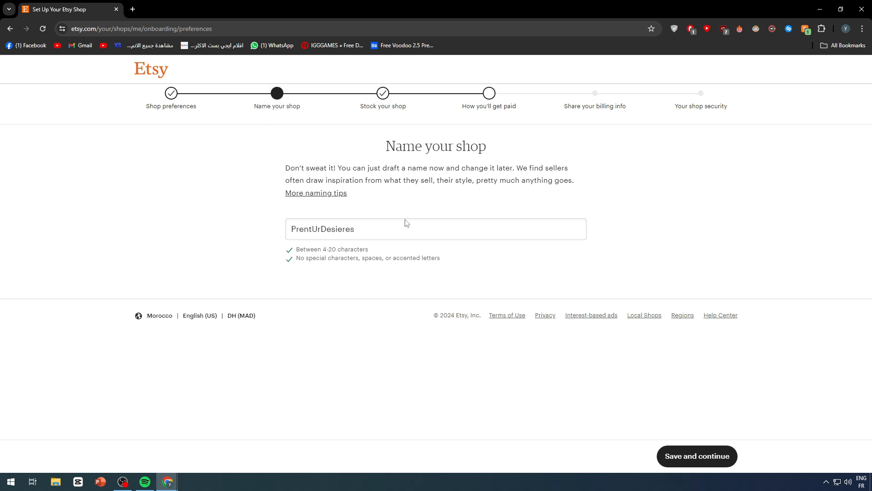
pyautogui.click(679, 457)
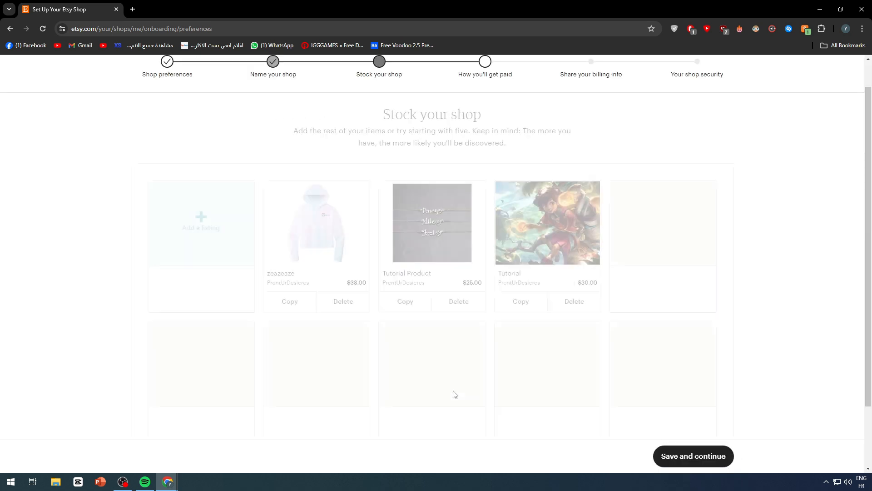
# Delete the three existing listings, zeazeaze, Tutorial Product and Tutorial, from the shop's stock.
pyautogui.scroll(1, 322, 373)
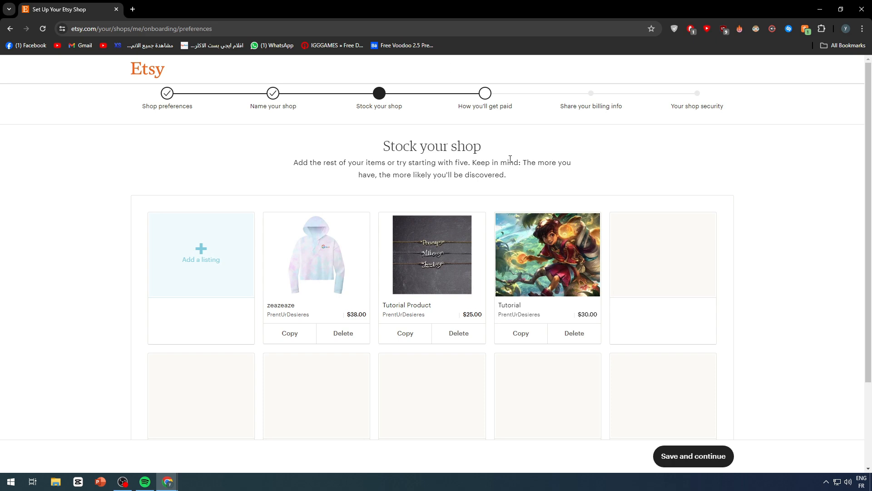
pyautogui.click(344, 334)
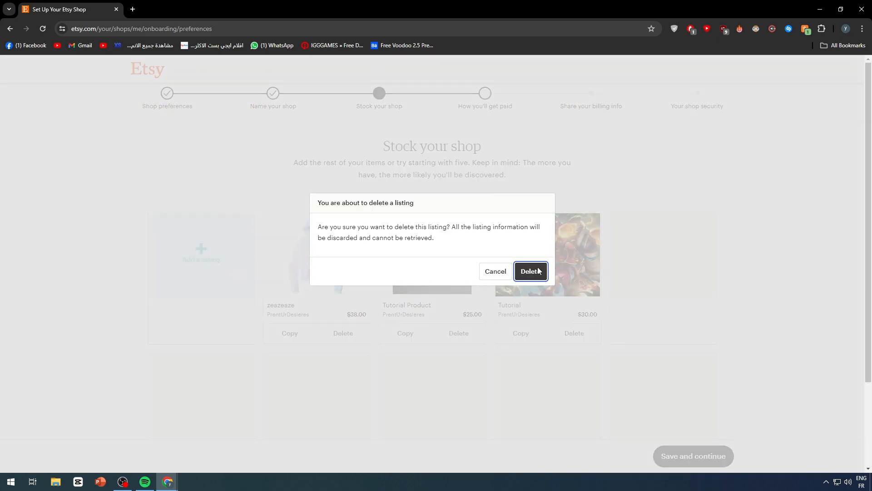
pyautogui.click(530, 271)
pyautogui.click(343, 333)
pyautogui.click(530, 271)
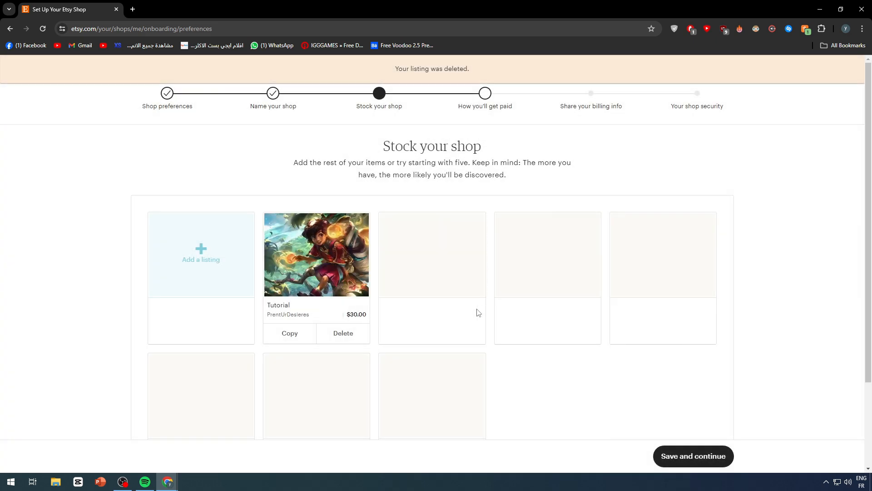
pyautogui.click(345, 334)
pyautogui.click(530, 271)
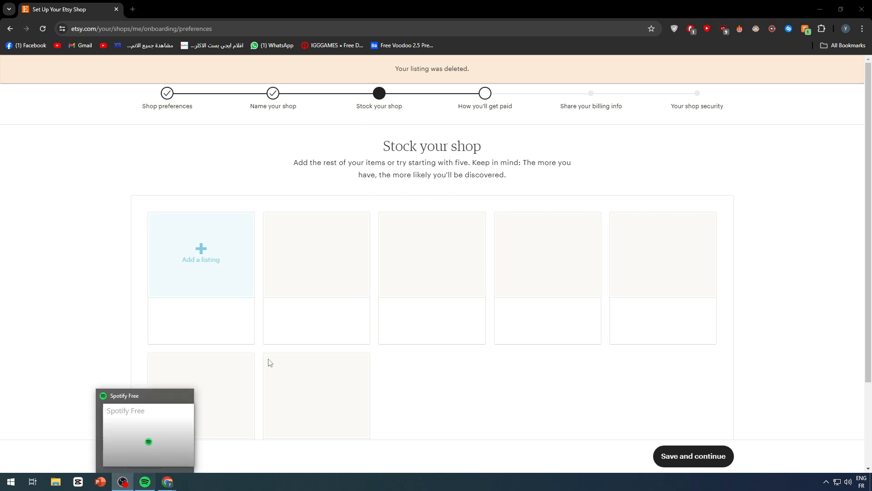
# Start a new listing and set its item type to Digital files.
pyautogui.click(158, 273)
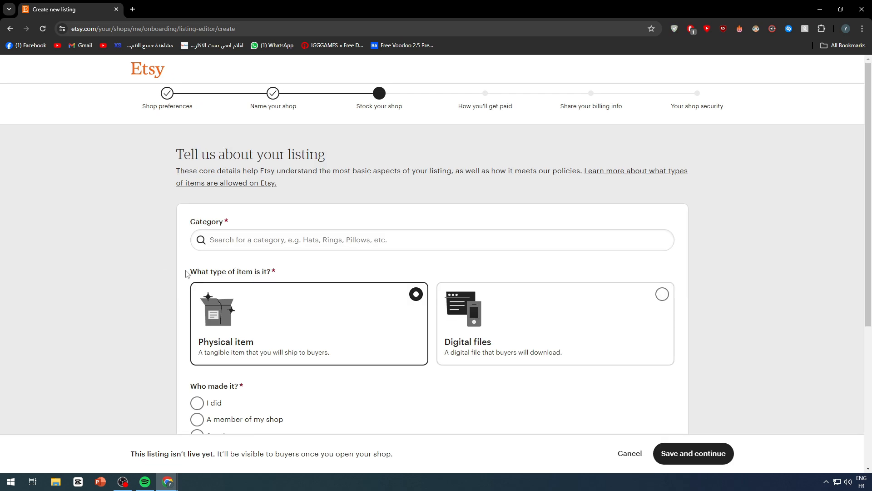
pyautogui.scroll(-1, 115, 267)
pyautogui.scroll(-3, 91, 275)
pyautogui.scroll(4, 90, 274)
pyautogui.scroll(-2, 551, 334)
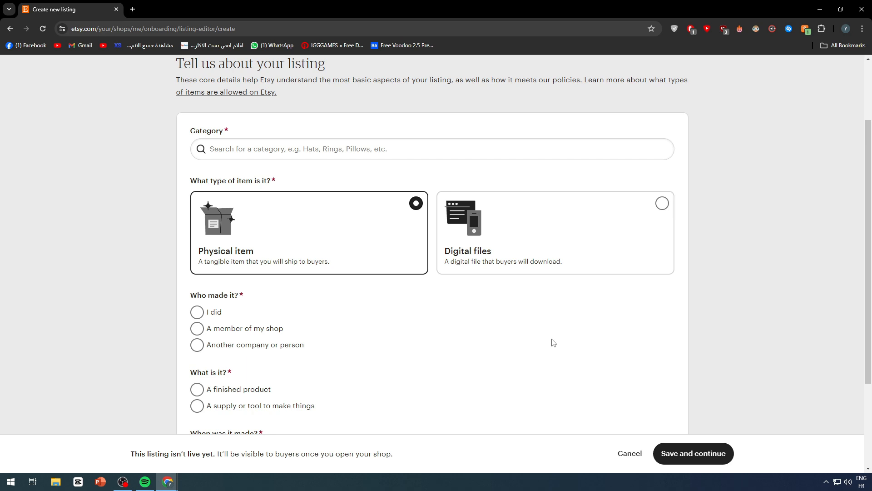
pyautogui.click(614, 210)
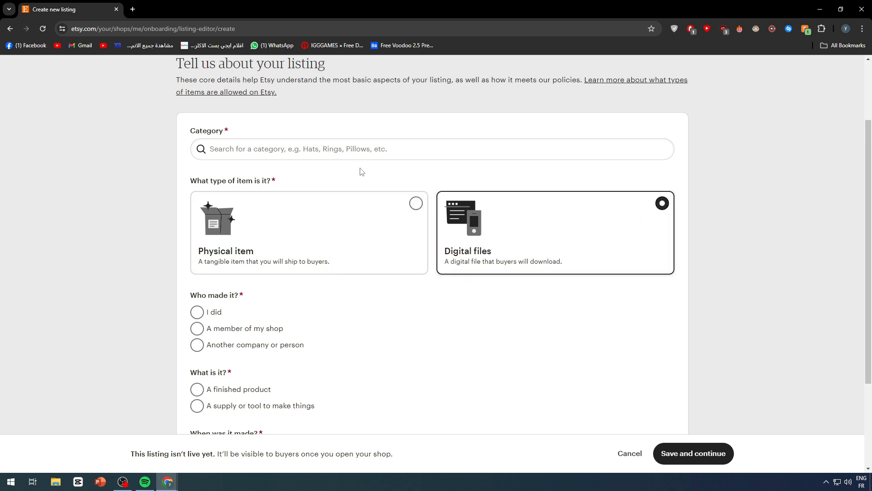
# Search the listing categories for "digital" and choose Digital under Art & Collectibles, Drawing & Illustration.
pyautogui.click(335, 152)
pyautogui.write('dig')
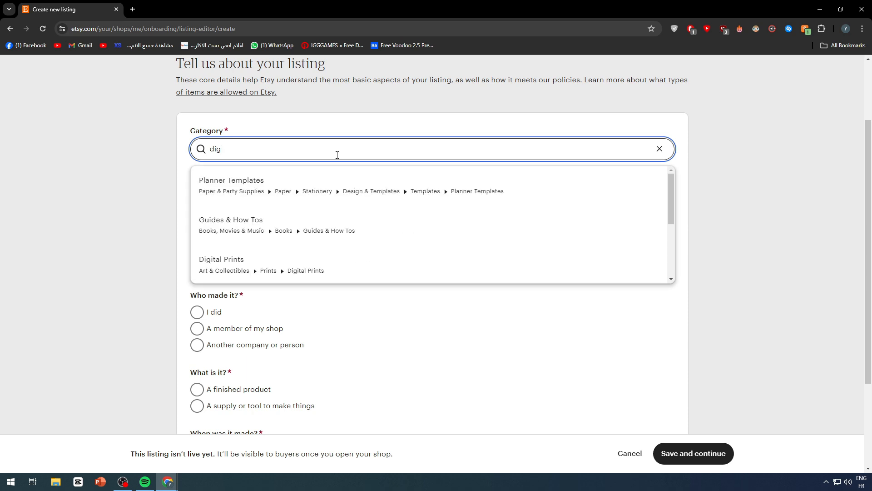
pyautogui.write('ital')
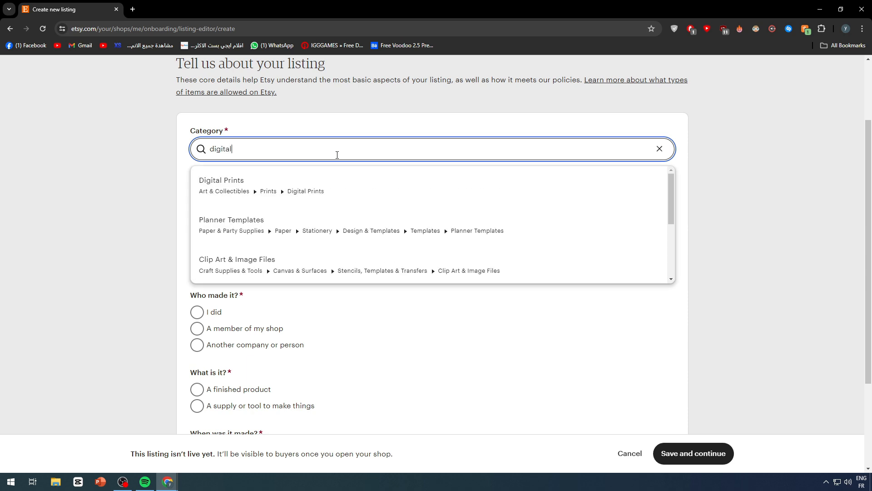
pyautogui.scroll(-1, 284, 246)
pyautogui.scroll(1, 280, 241)
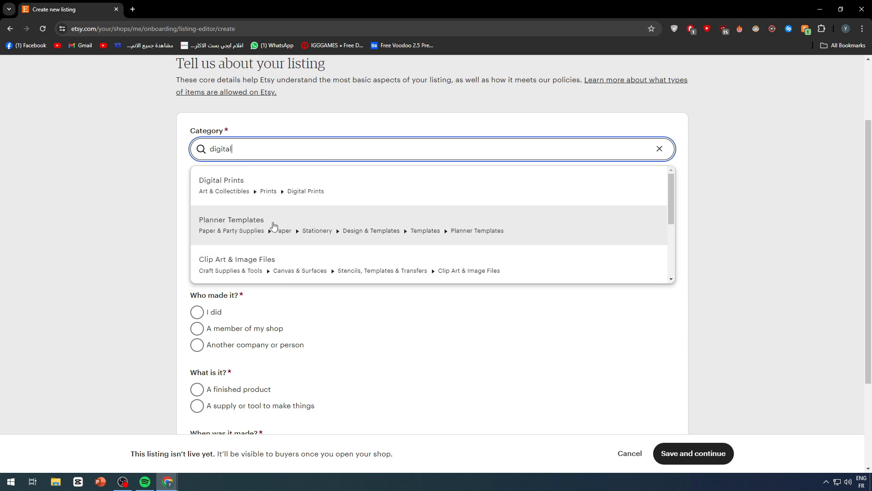
pyautogui.scroll(-1, 325, 241)
pyautogui.scroll(-2, 326, 240)
pyautogui.click(285, 229)
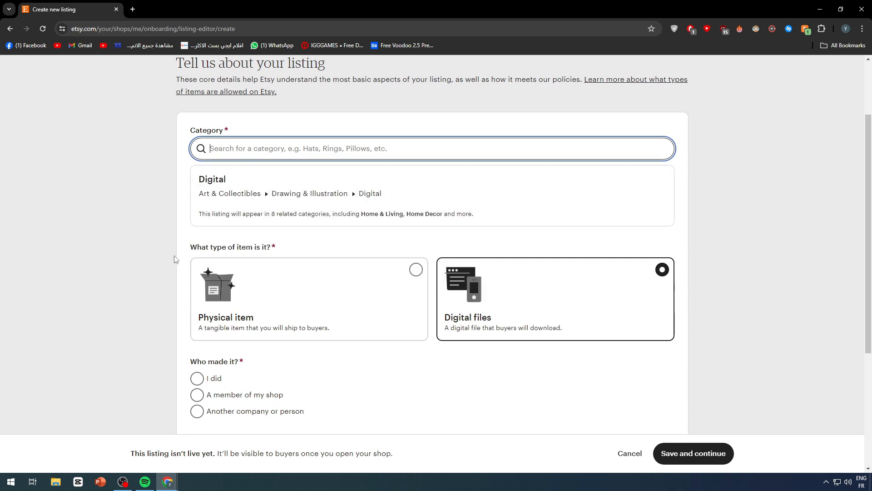
# Declare the item as made by "I did", a finished product, and made in 2020 - 2024.
pyautogui.scroll(-4, 175, 255)
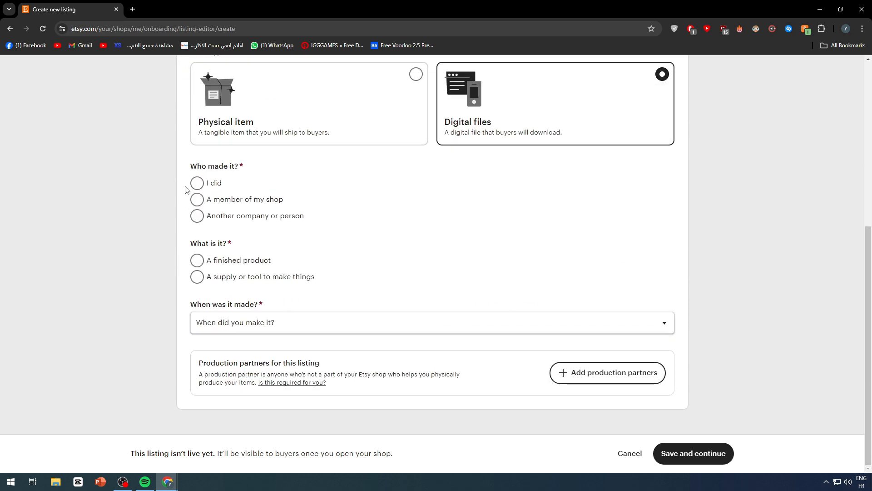
pyautogui.scroll(1, 185, 190)
pyautogui.scroll(1, 193, 236)
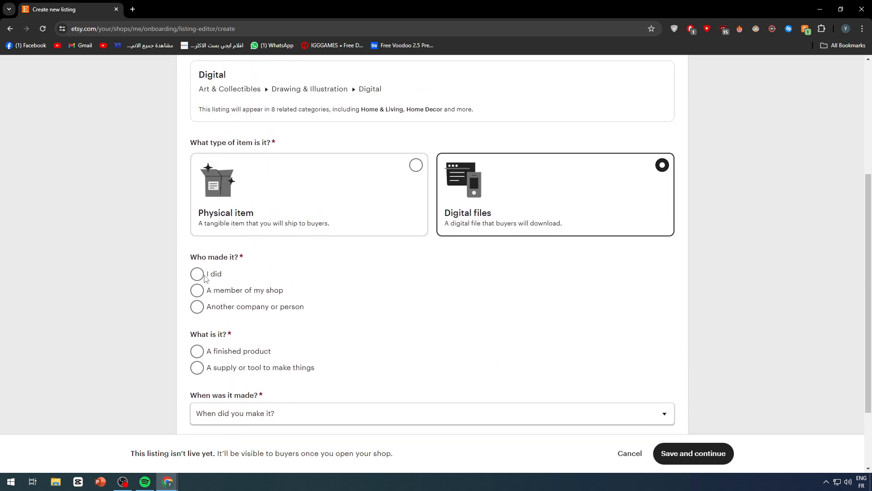
pyautogui.click(204, 278)
pyautogui.scroll(-2, 140, 272)
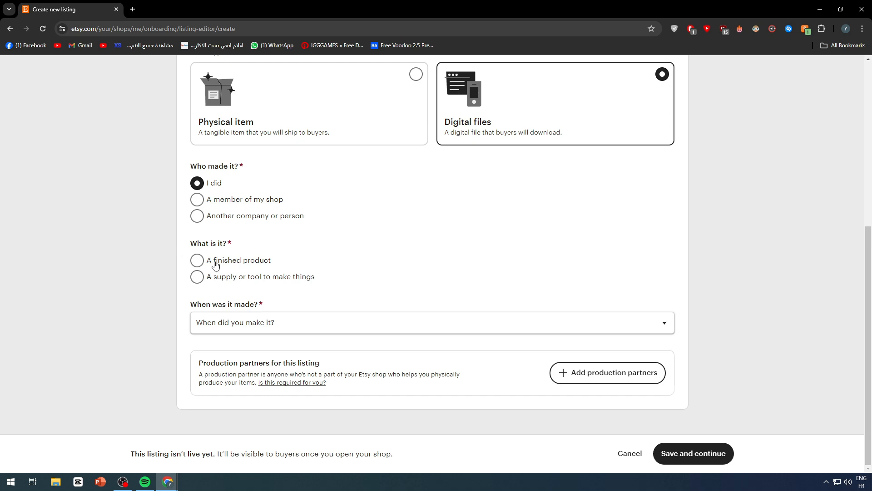
pyautogui.click(203, 261)
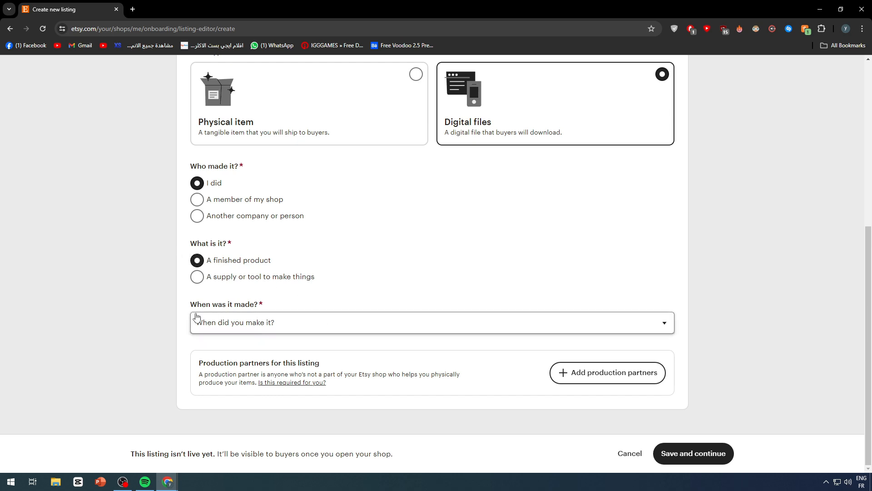
pyautogui.click(259, 331)
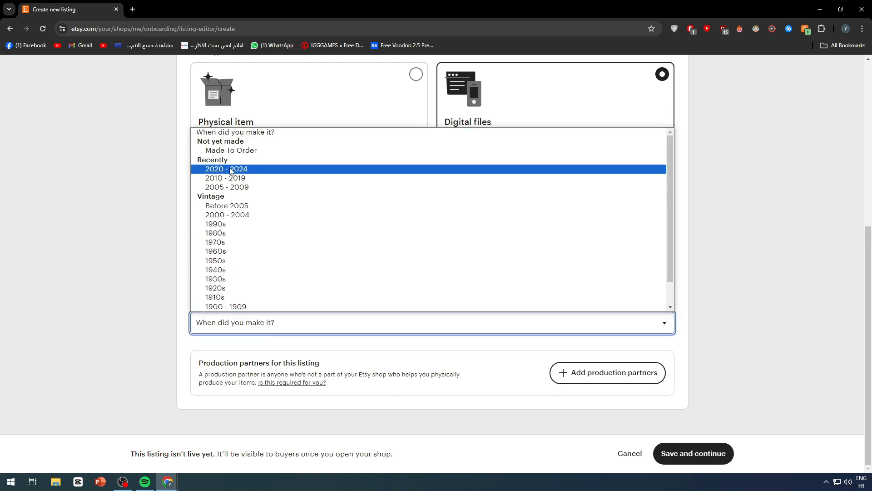
pyautogui.click(208, 169)
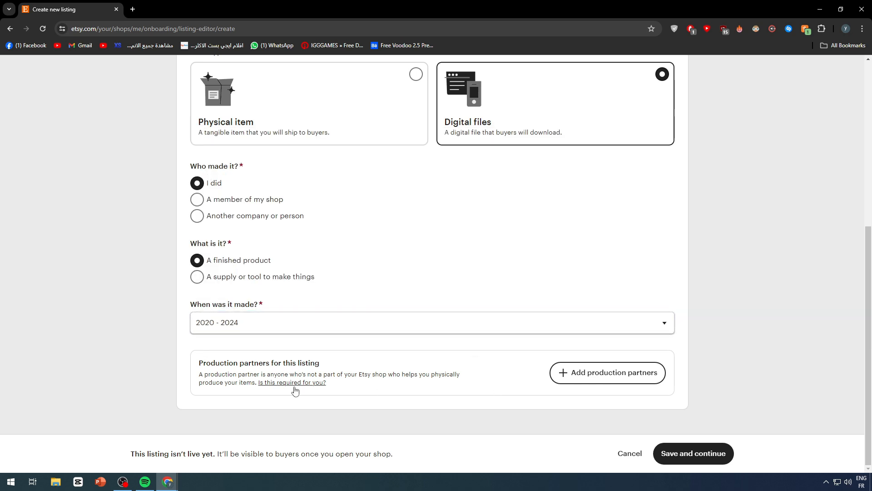
# Read the production partners explanation and review the listing's completed core details.
pyautogui.moveTo(236, 374); pyautogui.dragTo(205, 365)
pyautogui.moveTo(204, 375); pyautogui.dragTo(386, 376)
pyautogui.click(399, 377)
pyautogui.scroll(6, 414, 395)
pyautogui.scroll(-6, 456, 118)
pyautogui.scroll(3, 498, 217)
pyautogui.scroll(1, 449, 295)
pyautogui.scroll(-3, 511, 328)
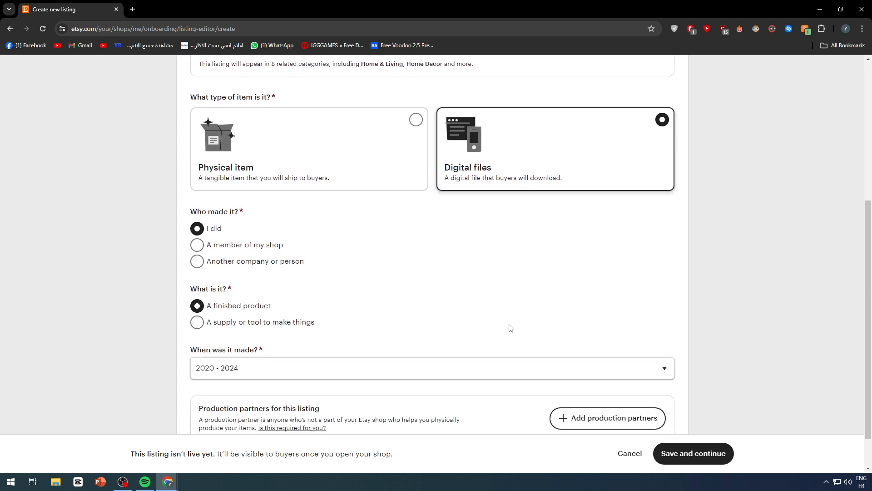
pyautogui.scroll(-1, 511, 328)
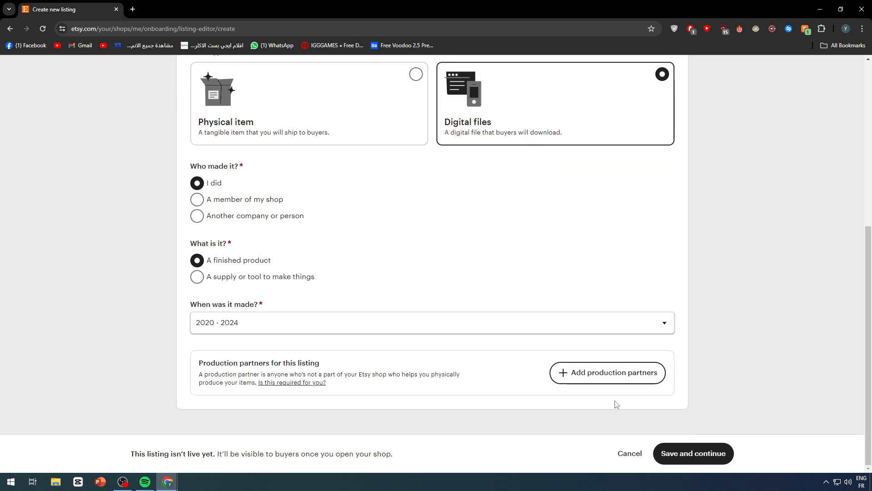
# Save the listing's core details and dismiss the seller policy notice on the Add more details page.
pyautogui.click(695, 454)
pyautogui.scroll(1, 357, 183)
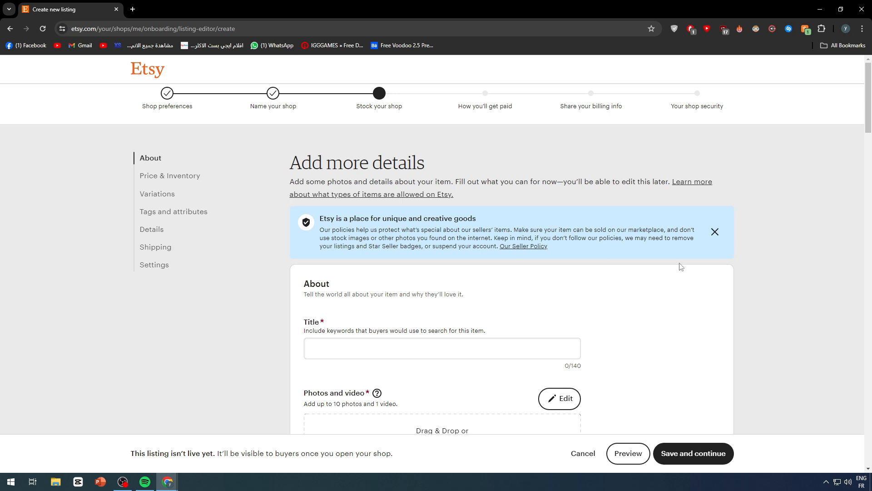
pyautogui.click(715, 231)
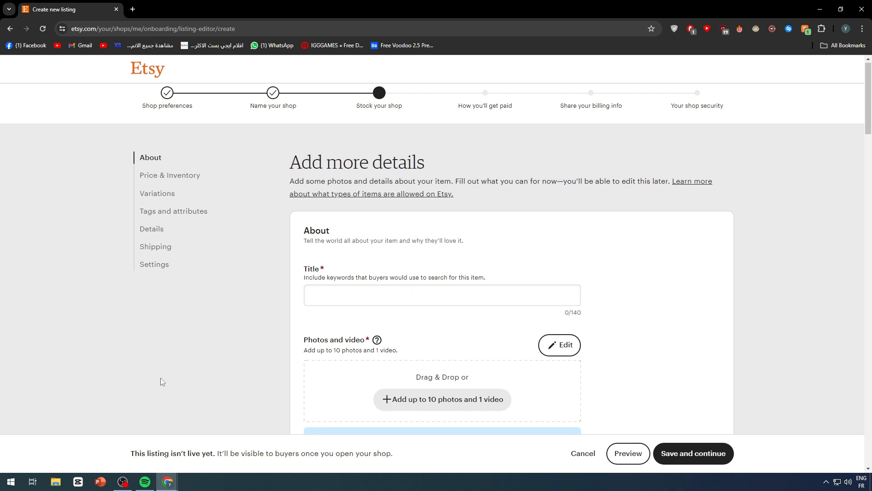
# Enter "Solution For everything" as the listing's title.
pyautogui.scroll(-2, 157, 376)
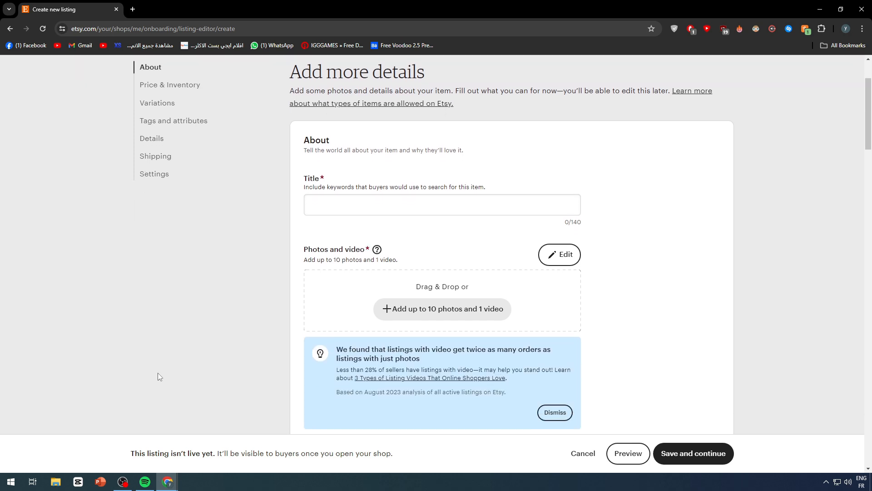
pyautogui.click(363, 196)
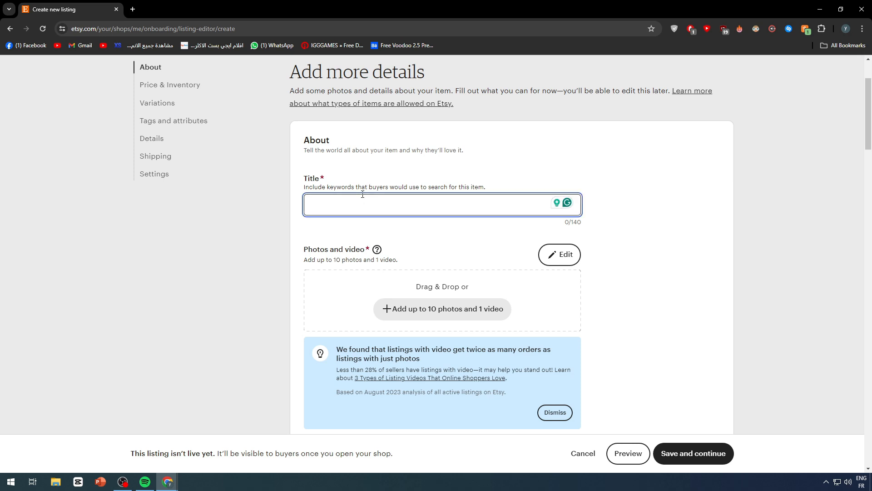
pyautogui.click(196, 366)
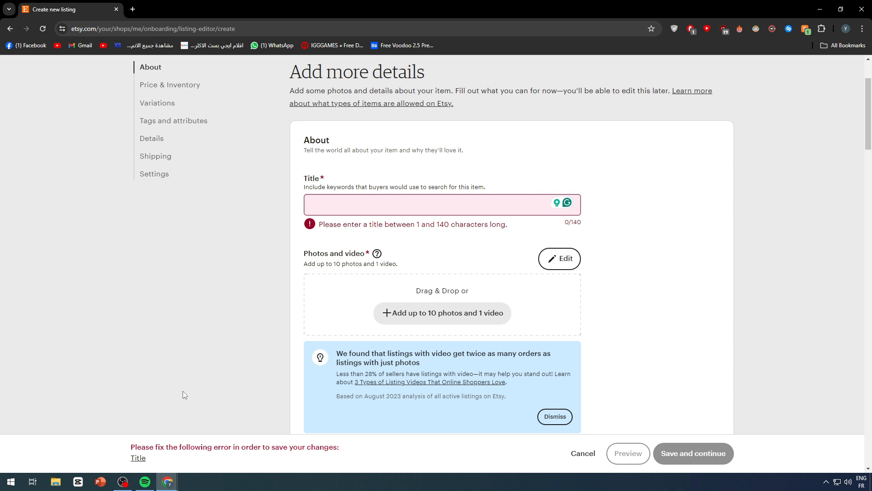
pyautogui.click(386, 207)
pyautogui.write('Solution For everything')
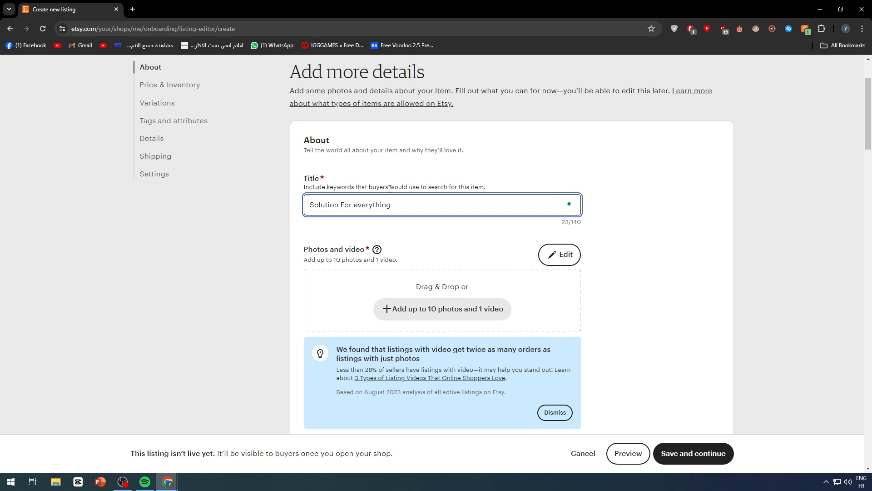
pyautogui.click(204, 265)
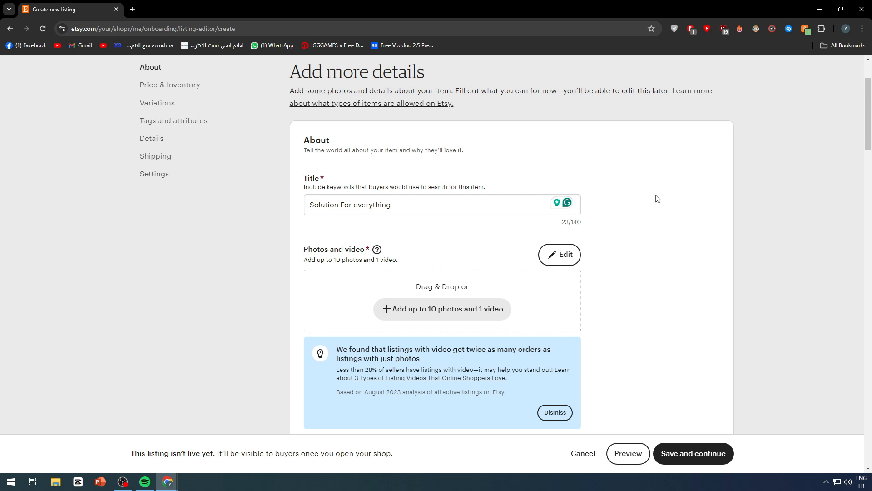
# Search Google Images for "app ui" in a new browser tab and open the Figma mobile app UI template preview.
pyautogui.scroll(-1, 227, 242)
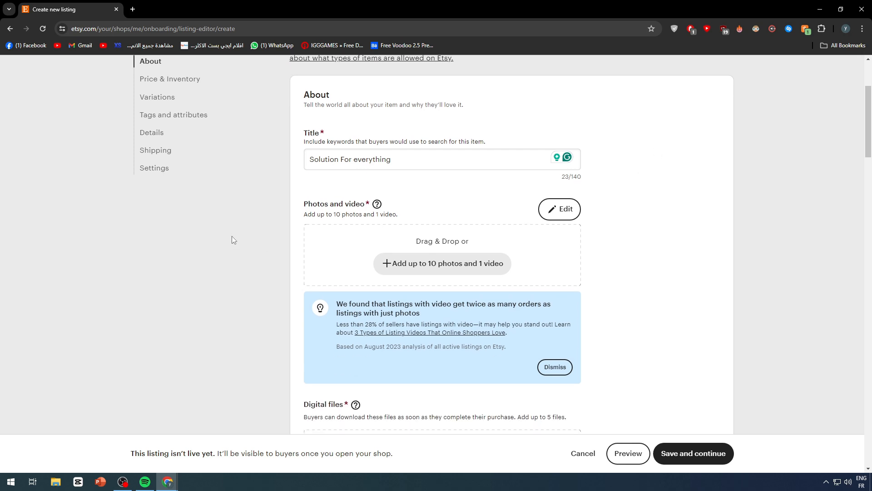
pyautogui.scroll(-1, 236, 234)
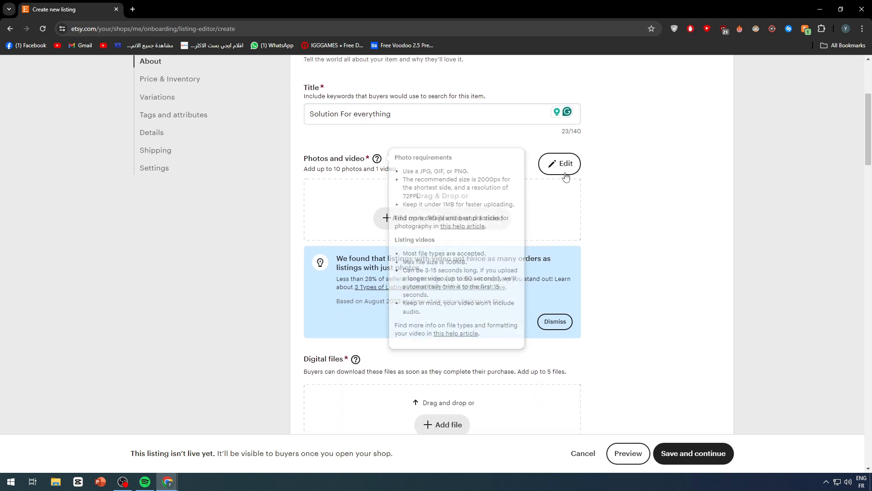
pyautogui.click(131, 9)
pyautogui.click(223, 11)
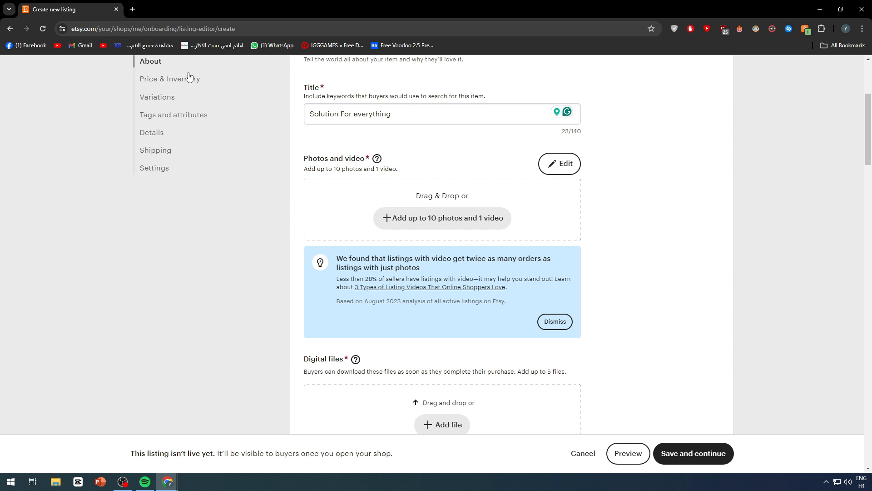
pyautogui.click(133, 9)
pyautogui.write('app ui')
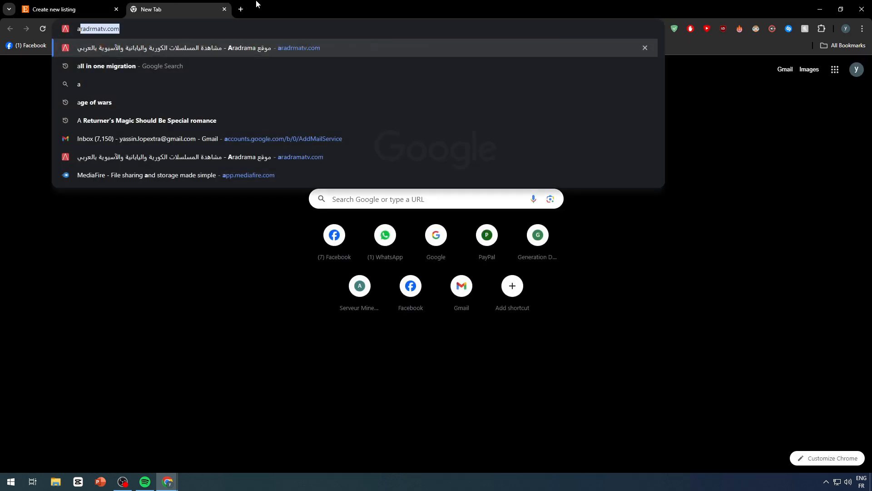
pyautogui.press('Return')
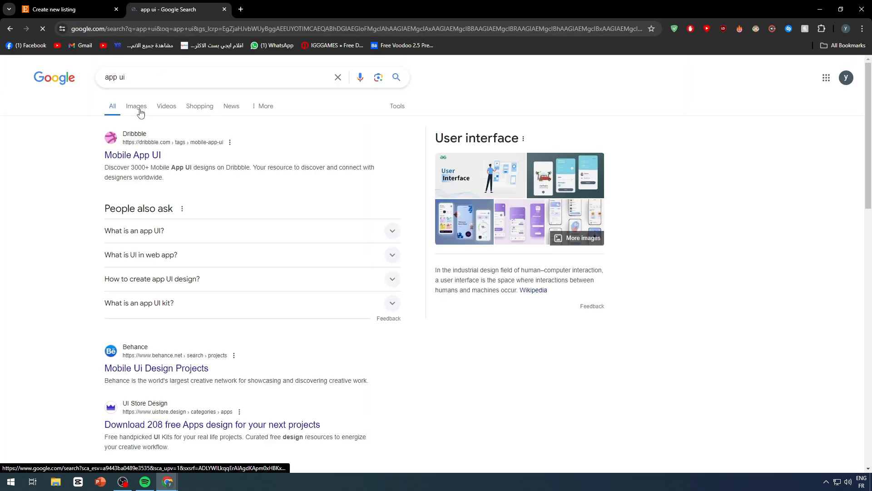
pyautogui.click(137, 107)
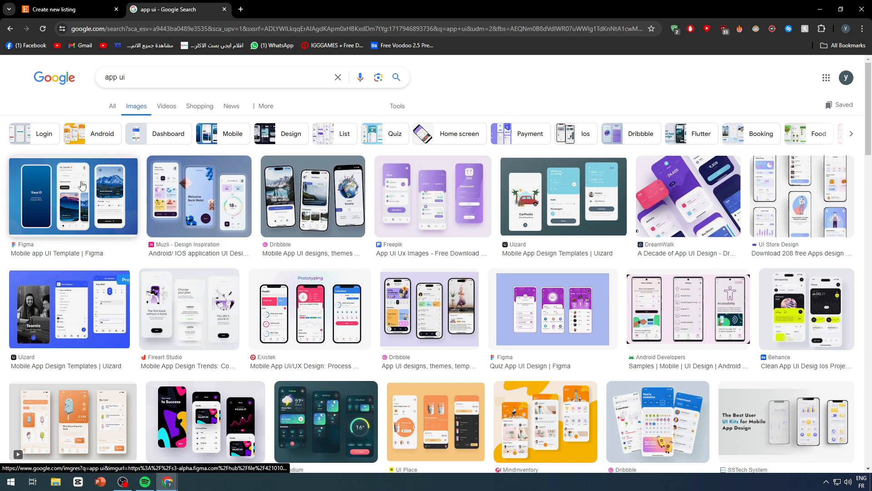
pyautogui.click(82, 186)
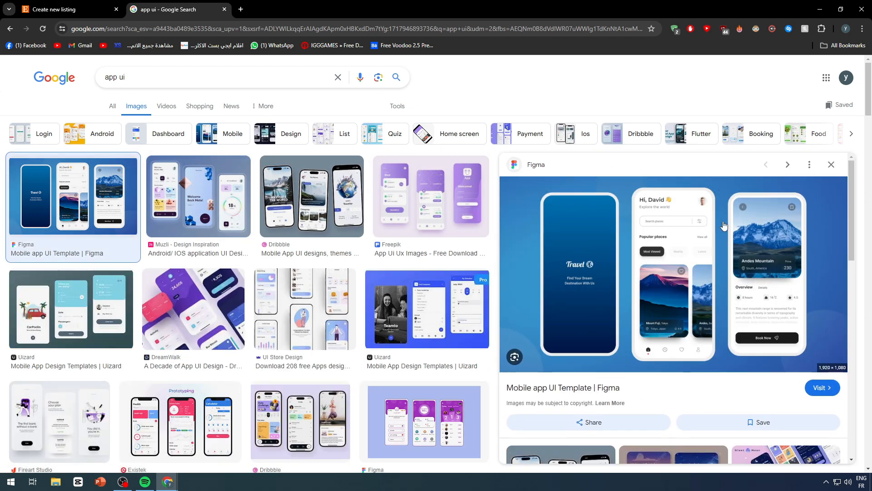
# Capture the previewed app template image with Lightshot and save it to the Desktop as a PNG named "App product".
pyautogui.click(826, 481)
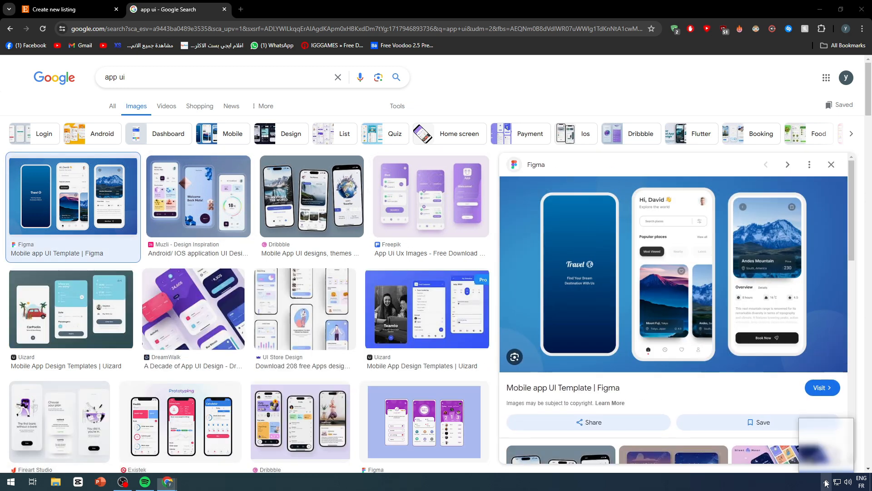
pyautogui.click(845, 445)
pyautogui.moveTo(499, 177); pyautogui.dragTo(846, 374)
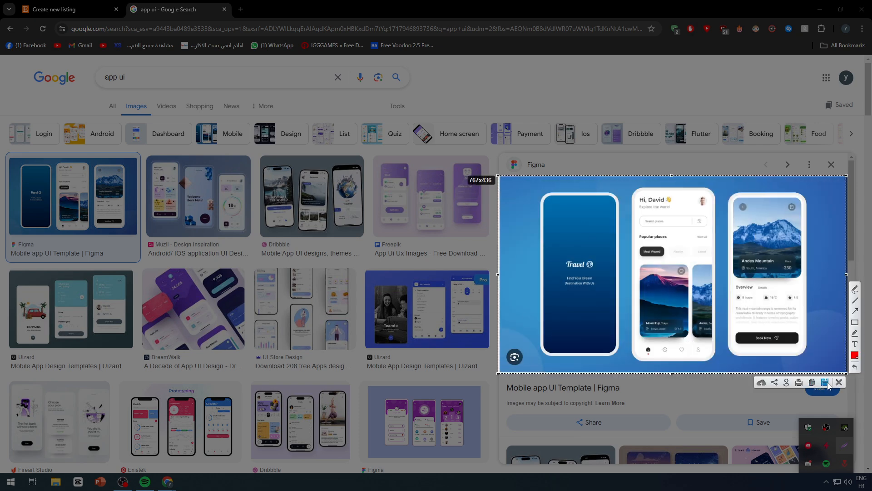
pyautogui.click(824, 382)
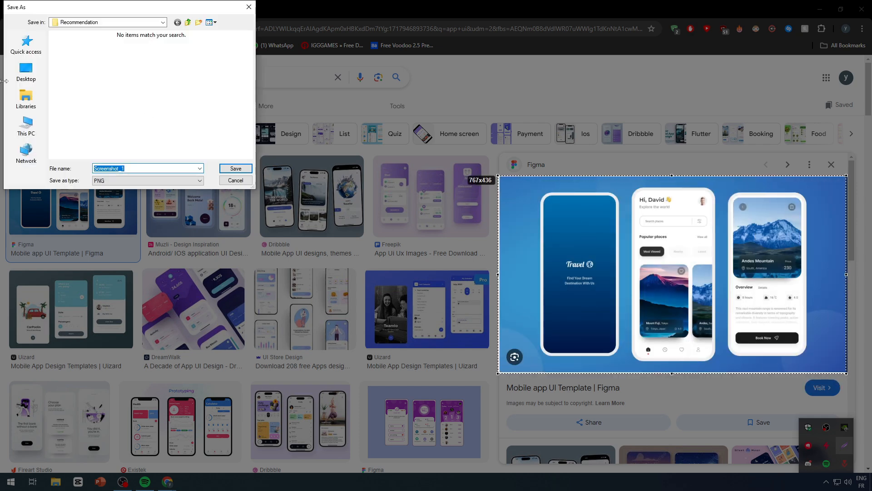
pyautogui.click(26, 73)
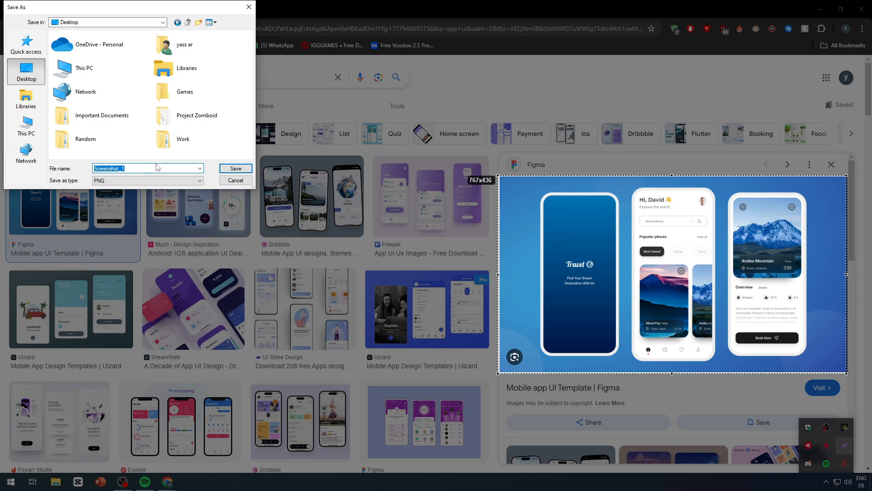
pyautogui.write('App product')
pyautogui.press('Return')
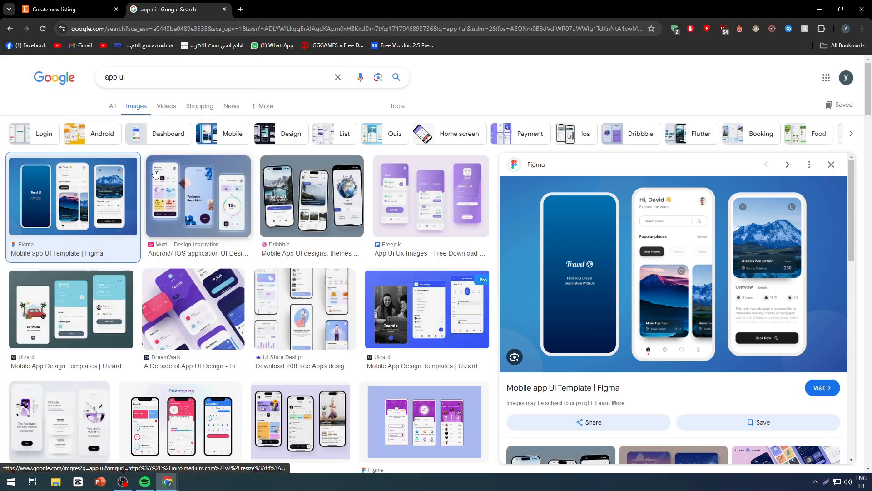
# Return to the Etsy listing and upload the "App product" image from the Desktop as its photo.
pyautogui.click(68, 9)
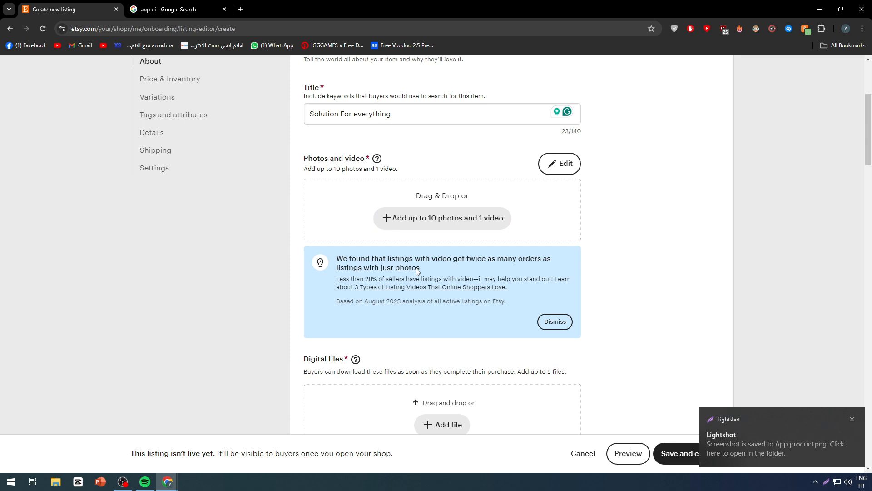
pyautogui.click(409, 219)
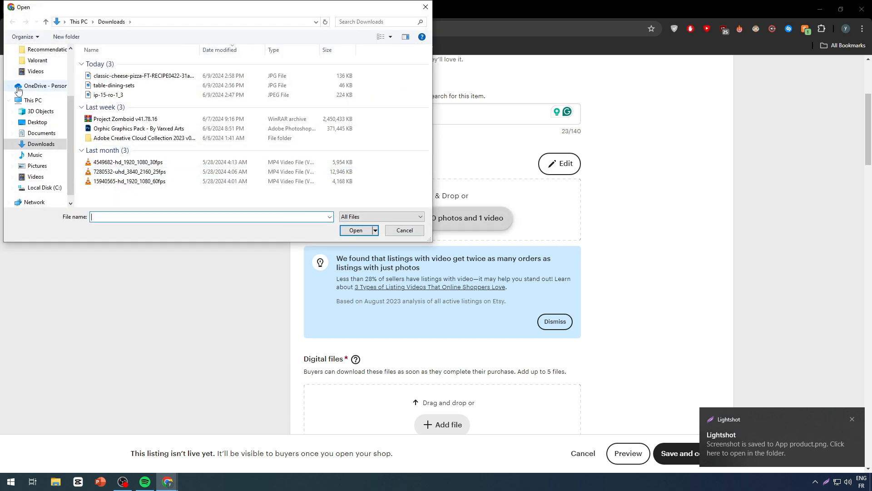
pyautogui.click(37, 122)
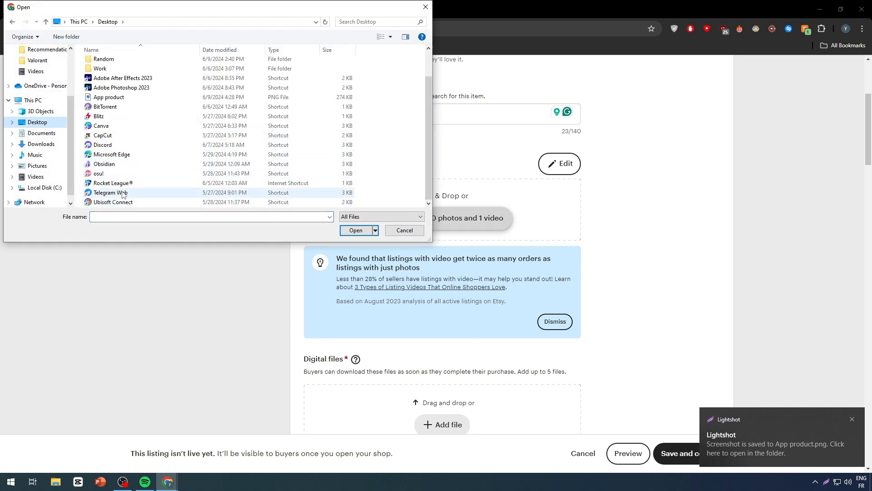
pyautogui.scroll(2, 136, 200)
pyautogui.click(148, 131)
pyautogui.click(356, 230)
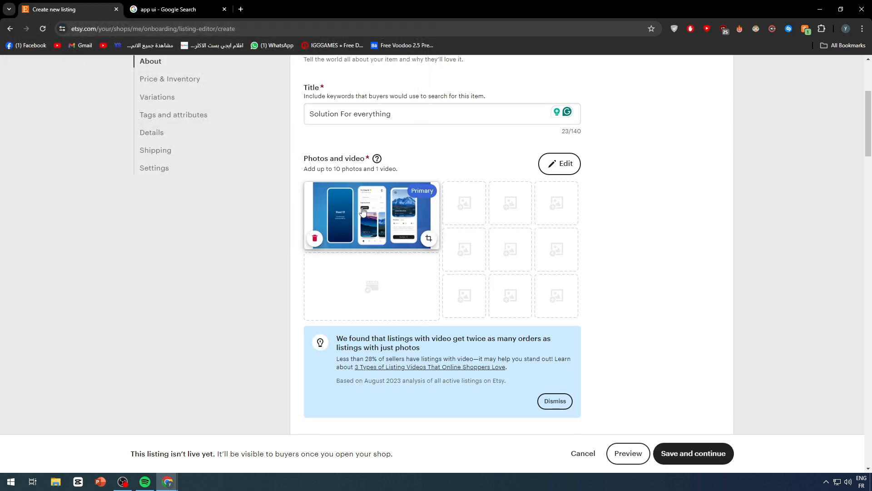
# Review the listing's photo and thumbnail, and read the supported file types and download note for digital files.
pyautogui.scroll(-3, 380, 160)
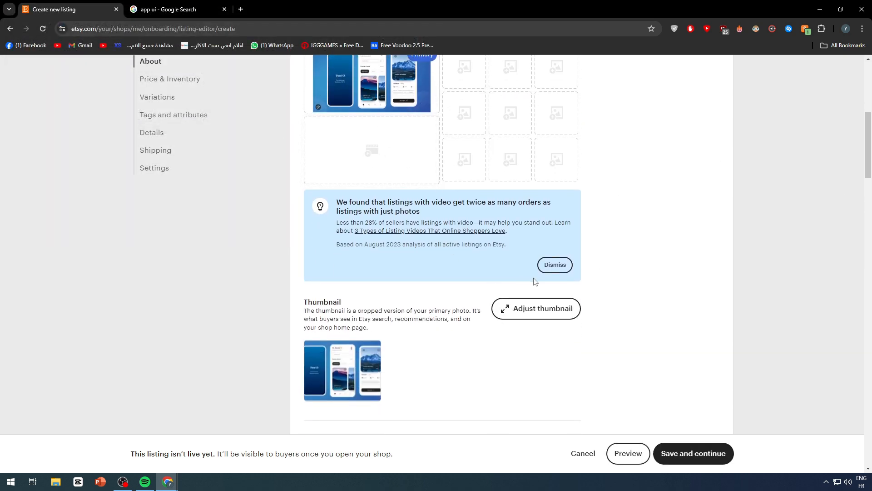
pyautogui.scroll(-4, 502, 264)
pyautogui.scroll(-1, 422, 268)
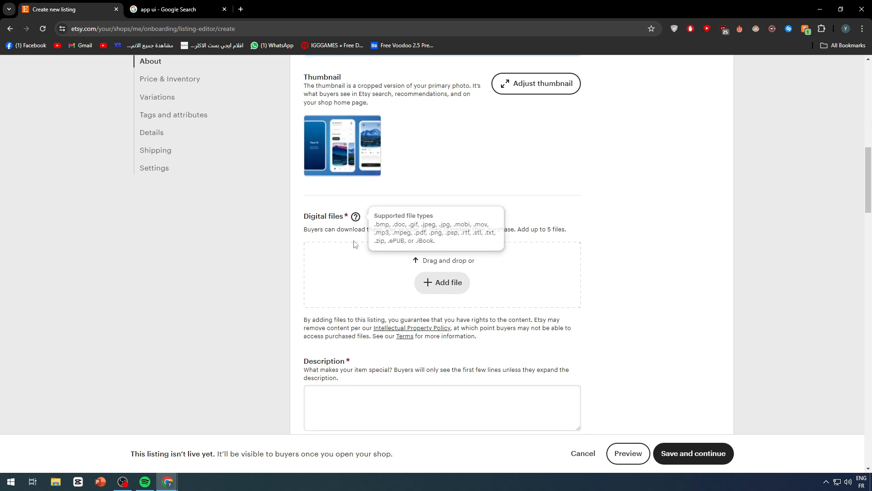
pyautogui.moveTo(290, 213); pyautogui.dragTo(382, 217)
pyautogui.moveTo(311, 227); pyautogui.dragTo(416, 227)
pyautogui.click(443, 238)
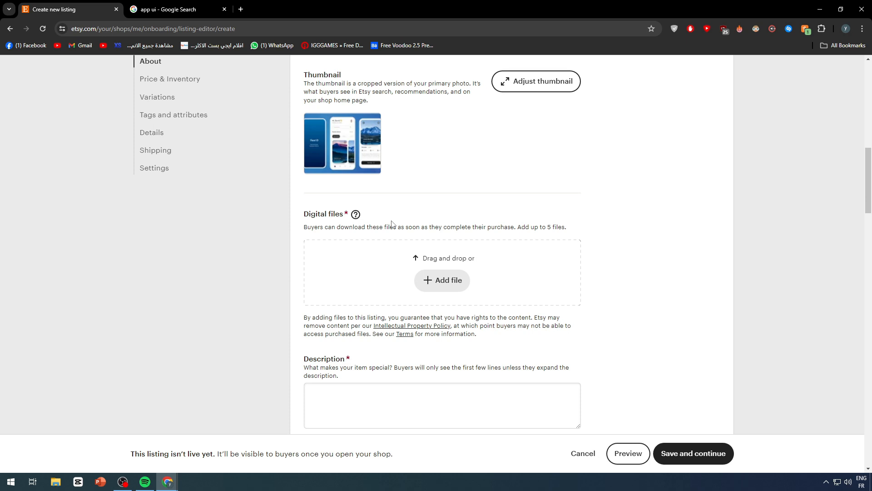
pyautogui.scroll(8, 392, 223)
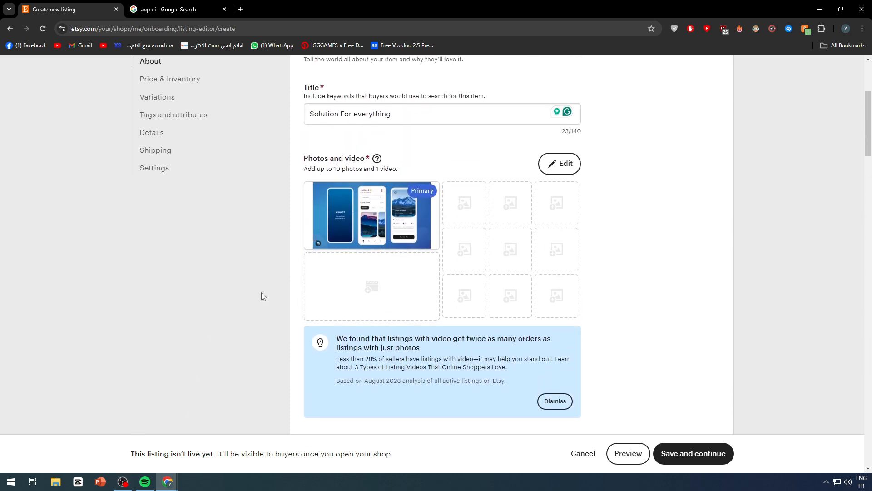
pyautogui.scroll(-7, 244, 297)
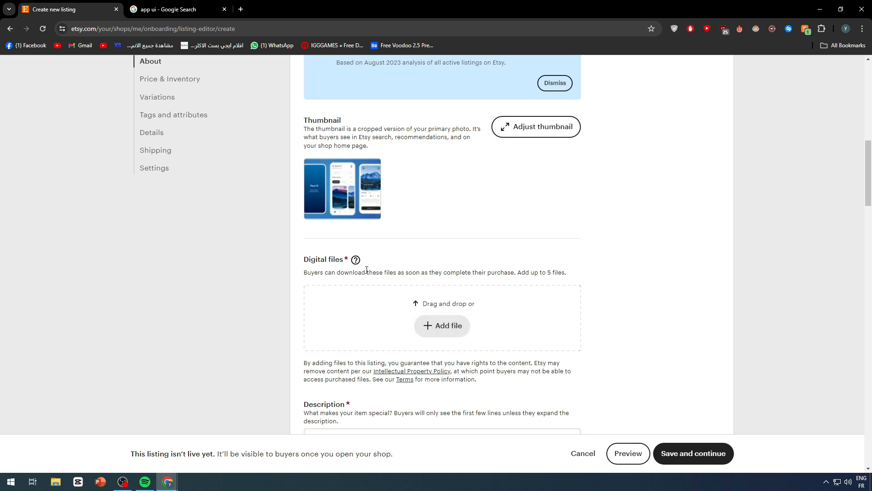
pyautogui.scroll(-1, 404, 295)
pyautogui.click(443, 280)
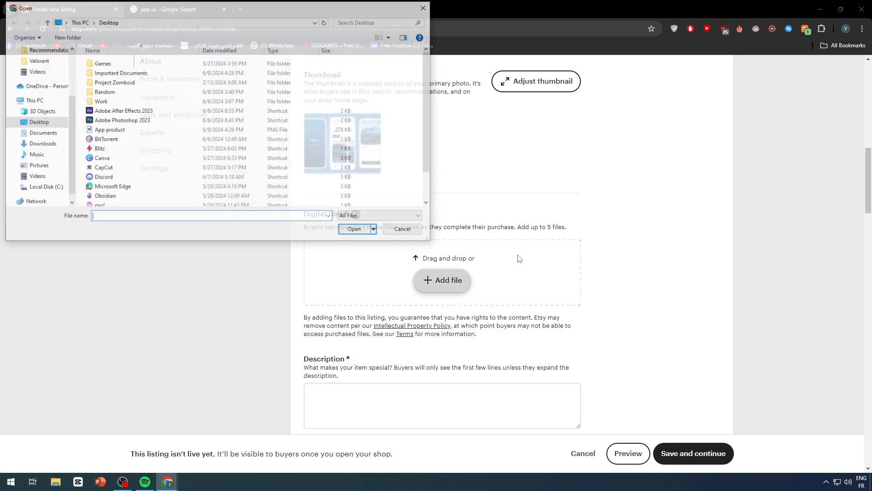
pyautogui.click(425, 7)
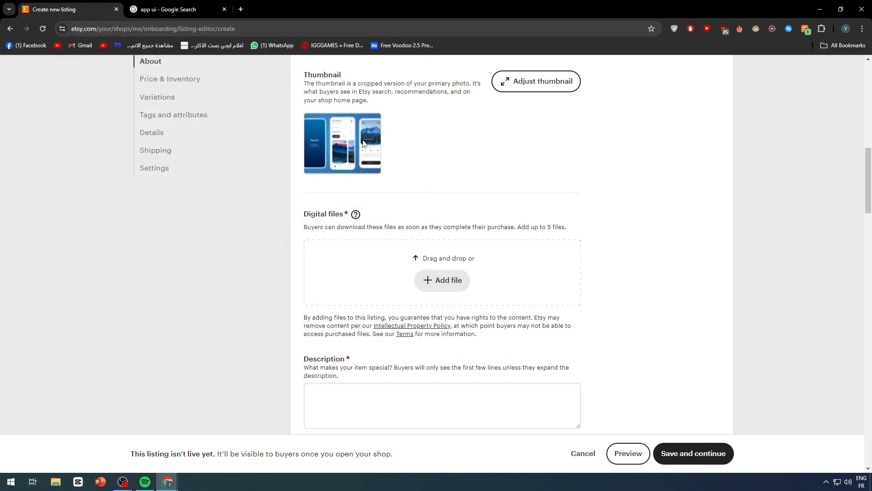
# Switch to the Windows desktop and create a new WinRAR archive there with its default name.
pyautogui.press('super+d')
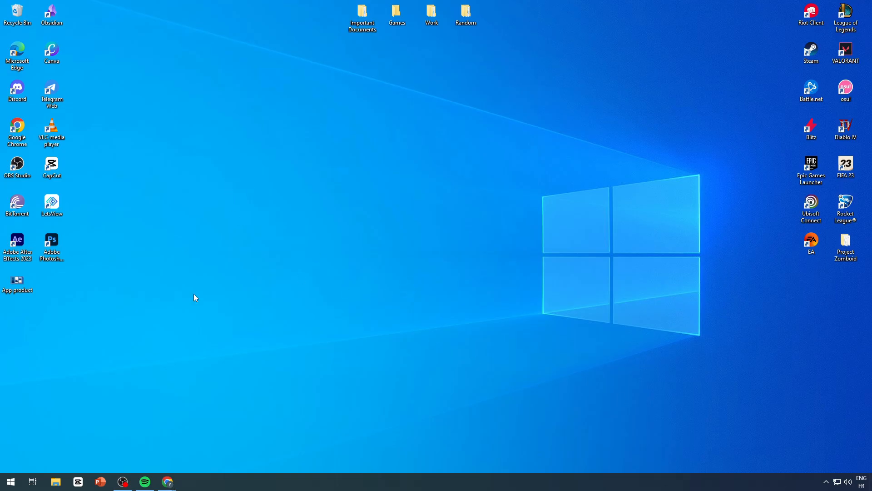
pyautogui.rightClick(297, 199)
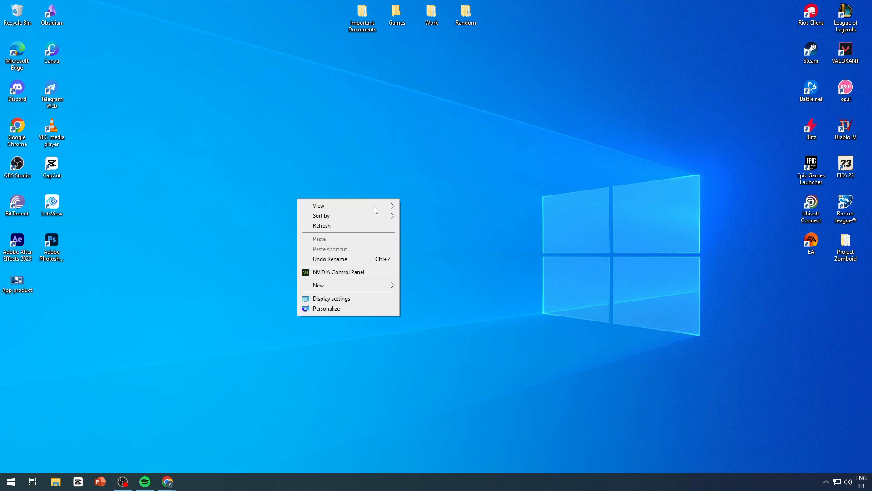
pyautogui.moveTo(382, 286)
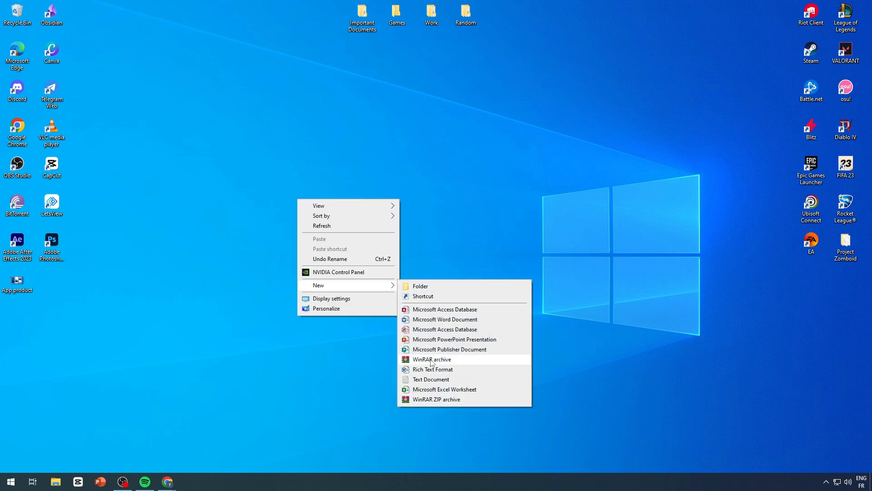
pyautogui.click(459, 358)
pyautogui.press('Return')
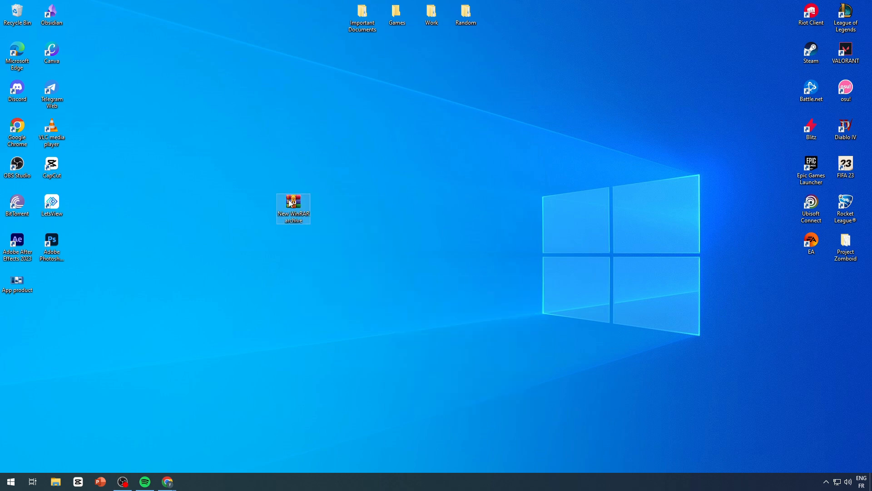
# Rename the new WinRAR archive on the desktop as SOLUTIONFOREVERYTHING.
pyautogui.rightClick(289, 200)
pyautogui.click(344, 391)
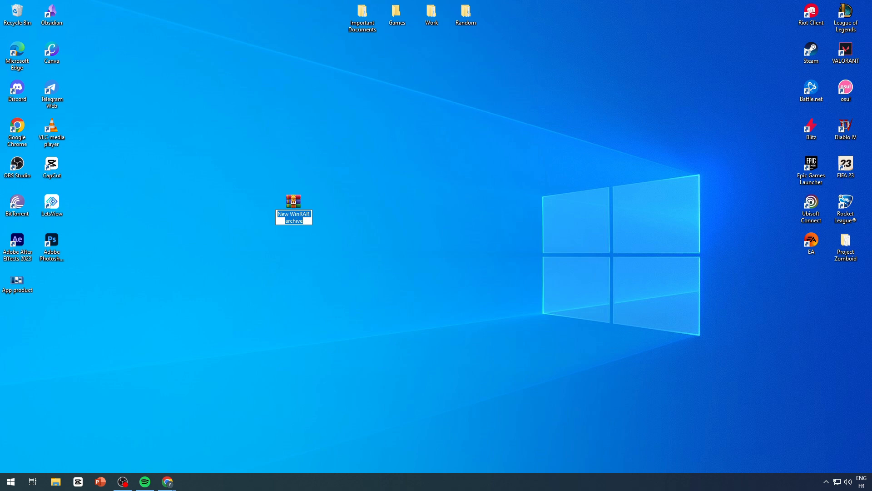
pyautogui.write('APP')
pyautogui.write('SO')
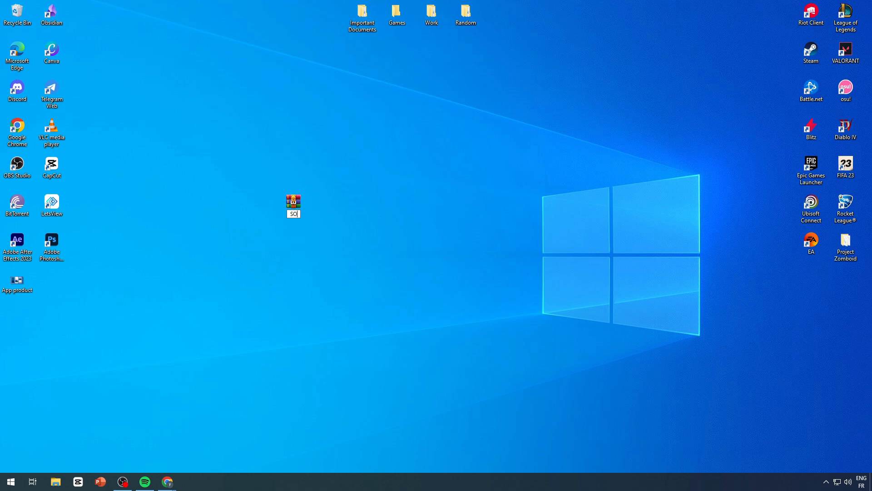
pyautogui.write('LUTIONFOR')
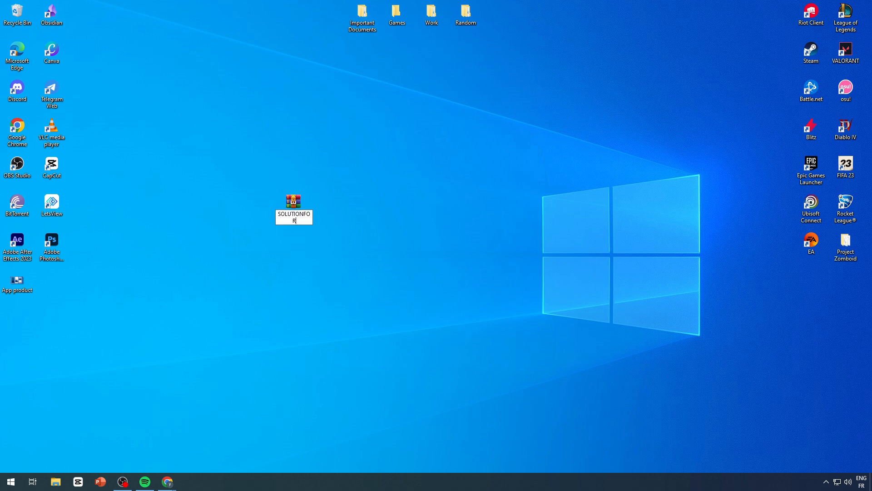
pyautogui.write('EVERYTHING')
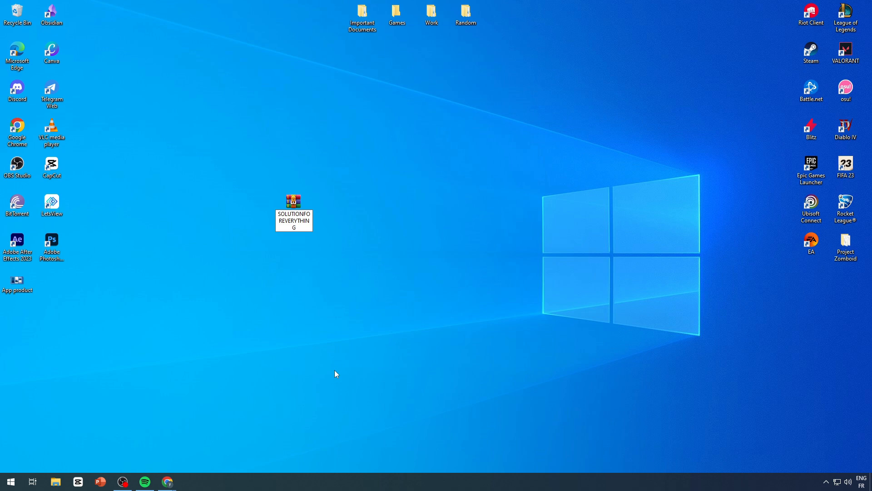
pyautogui.press('Return')
pyautogui.click(409, 370)
# Put the "App product" image into the SOLUTIONFOREVERYTHING archive and upload the archive to the Etsy listing as its digital file.
pyautogui.moveTo(17, 281); pyautogui.dragTo(298, 207)
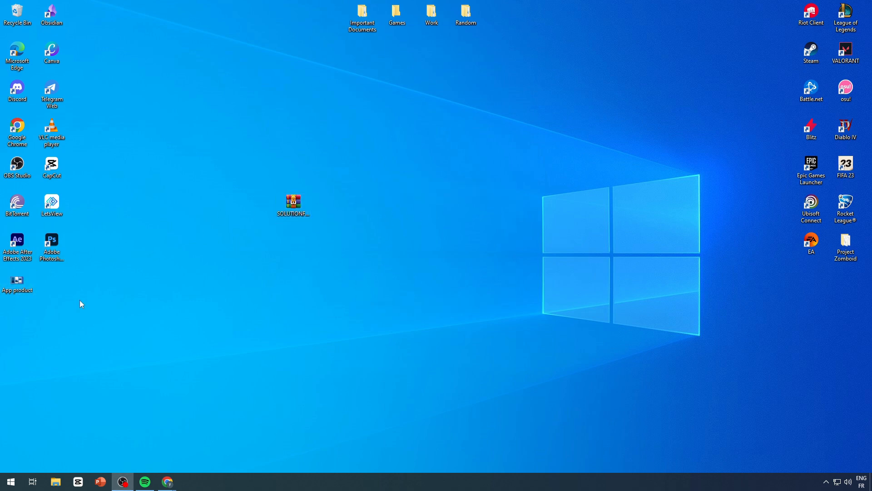
pyautogui.moveTo(66, 331); pyautogui.dragTo(0, 271)
pyautogui.click(204, 269)
pyautogui.click(298, 201)
pyautogui.click(304, 274)
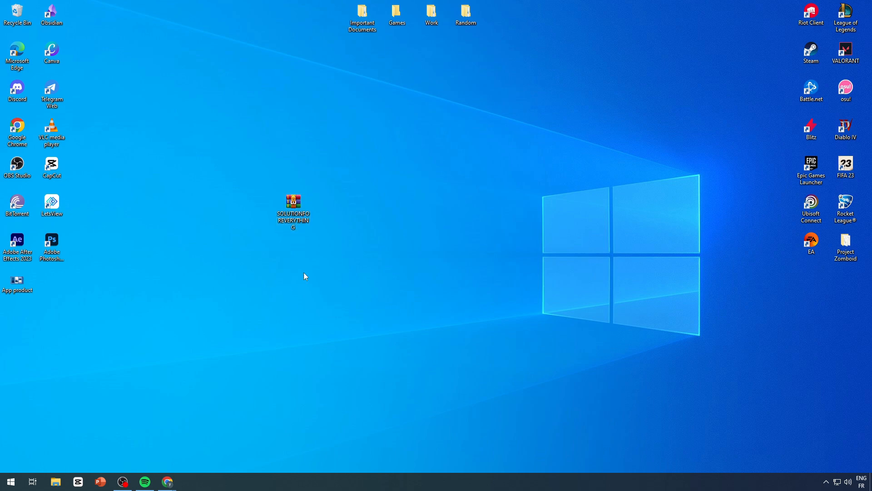
pyautogui.moveTo(302, 215); pyautogui.dragTo(445, 259)
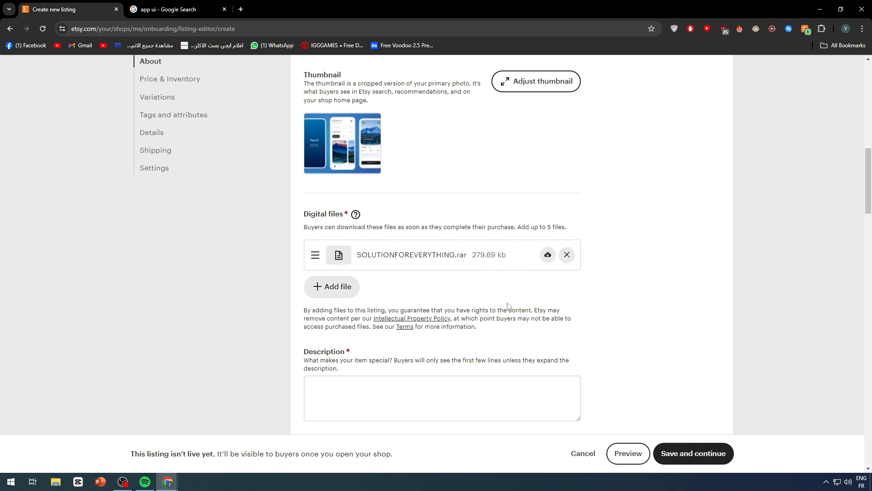
# Enter "This app will help you through your entire life ." as the listing's description, correcting the misspelled "through" with the Grammarly suggestion.
pyautogui.scroll(-1, 579, 321)
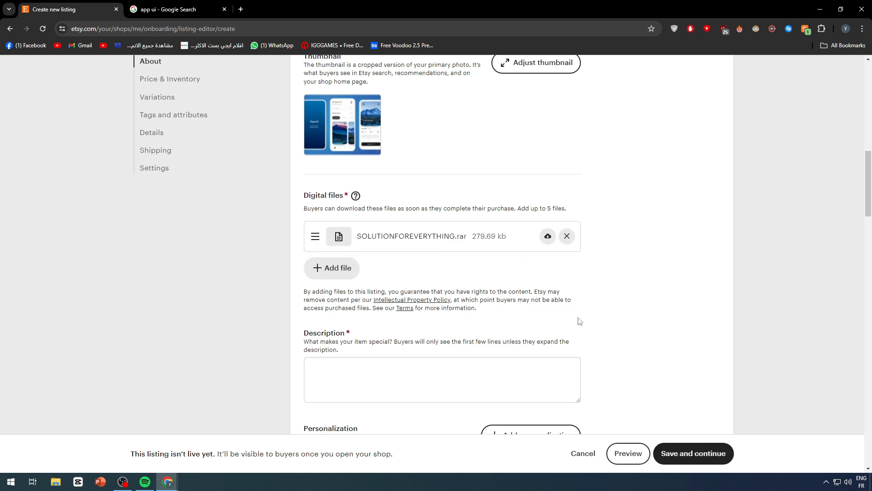
pyautogui.scroll(-5, 591, 346)
pyautogui.scroll(4, 518, 278)
pyautogui.scroll(-2, 454, 291)
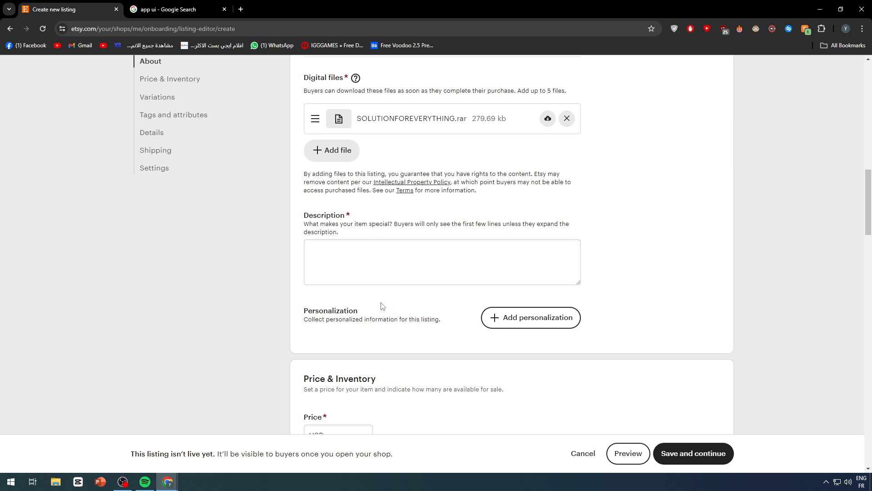
pyautogui.click(333, 255)
pyautogui.write('This app will')
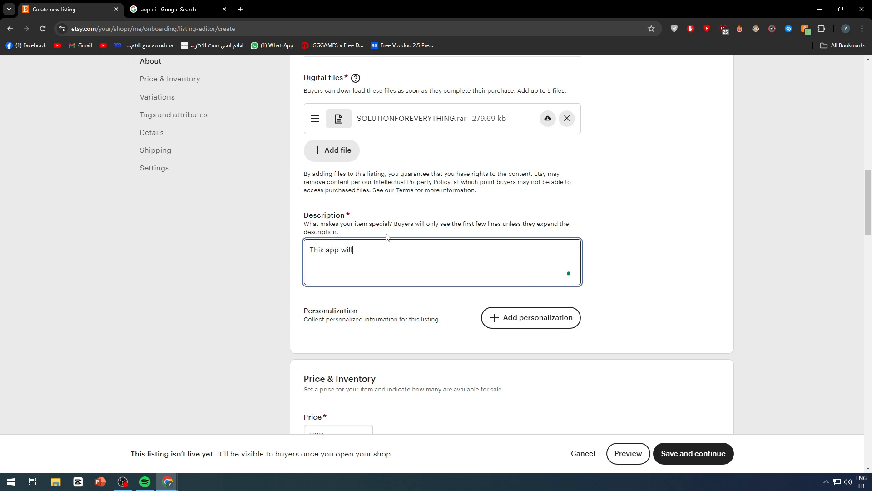
pyautogui.write(' help you throught your entire life')
pyautogui.rightClick(400, 251)
pyautogui.click(400, 276)
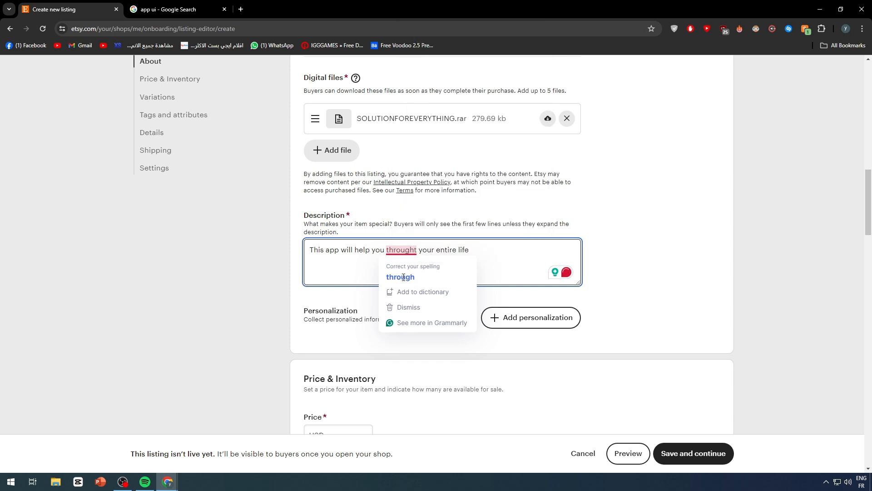
pyautogui.click(399, 277)
pyautogui.write('.')
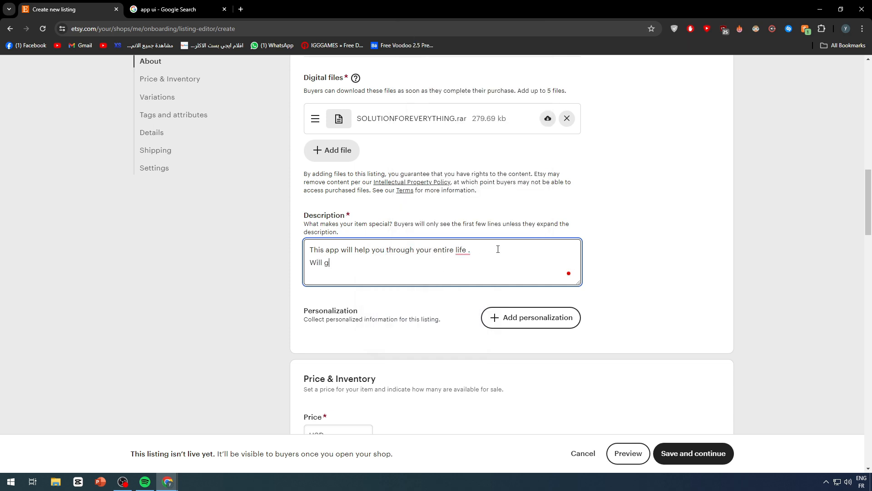
# Add the description line "Will give you solutions depending on the situation u are on using our AI and the pormts getting from u".
pyautogui.write(' Will give you')
pyautogui.write('solutions depending on the situation u are on')
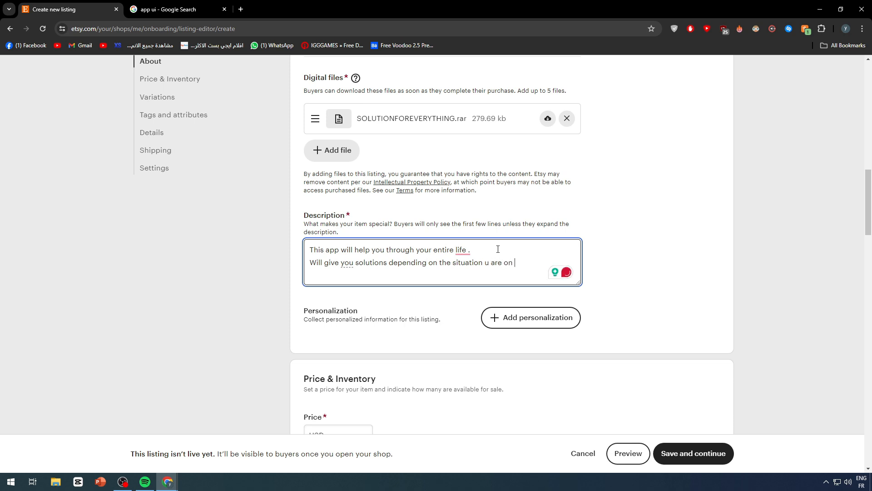
pyautogui.write('using our AI and the pormts')
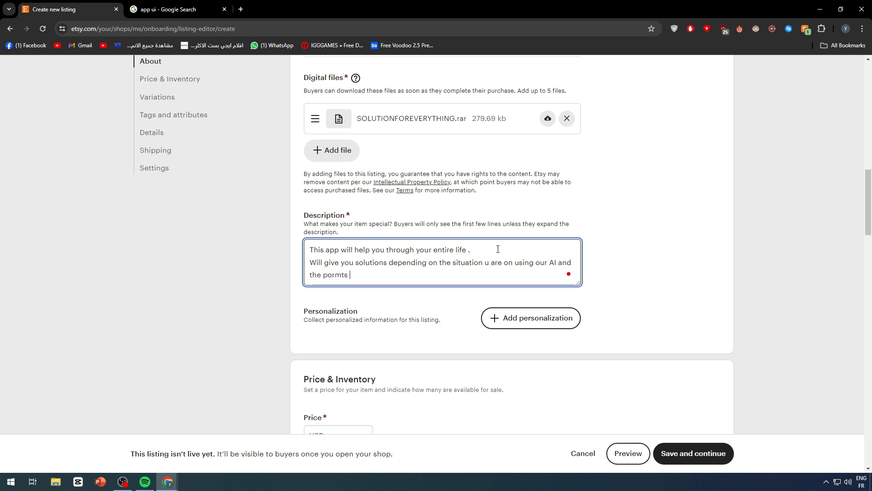
pyautogui.write(' getting from u')
# Replace the whole description with Grammarly's "Improve it" rewrite and close the Grammarly assistant.
pyautogui.rightClick(325, 276)
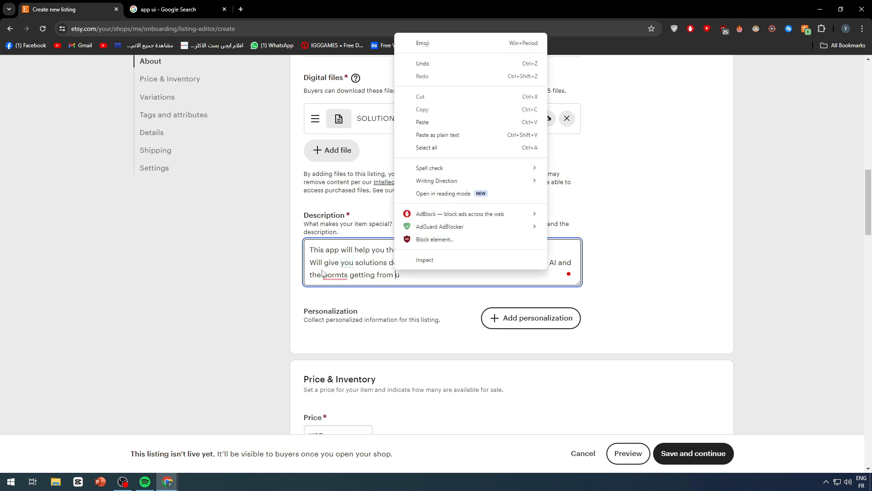
pyautogui.press('Escape')
pyautogui.hotkey('ctrl', 'a')
pyautogui.rightClick(324, 278)
pyautogui.click(333, 287)
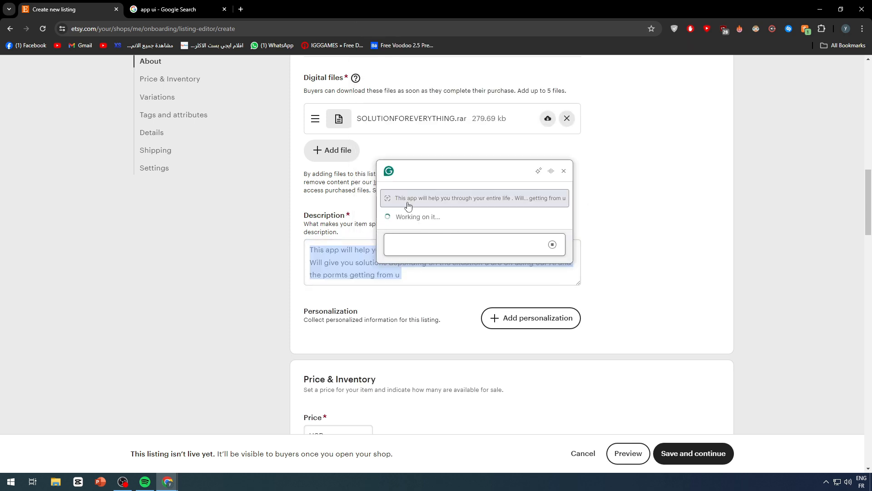
pyautogui.click(396, 180)
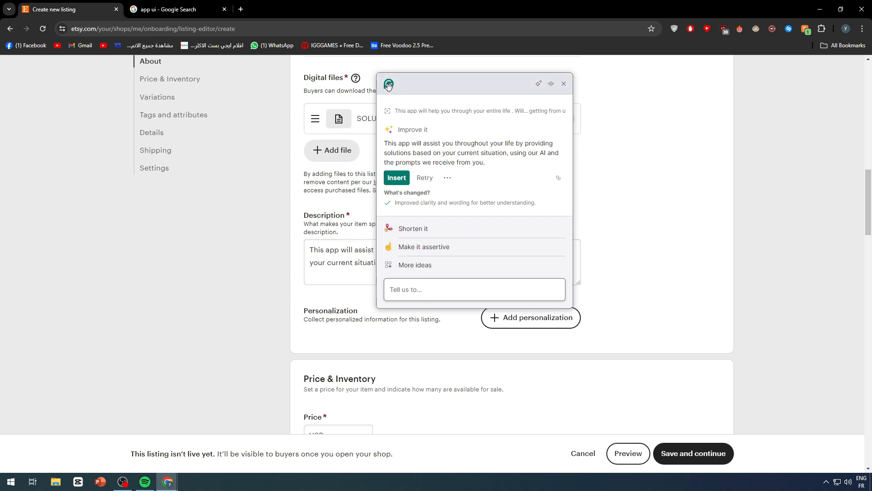
pyautogui.click(564, 83)
pyautogui.moveTo(330, 250); pyautogui.dragTo(440, 263)
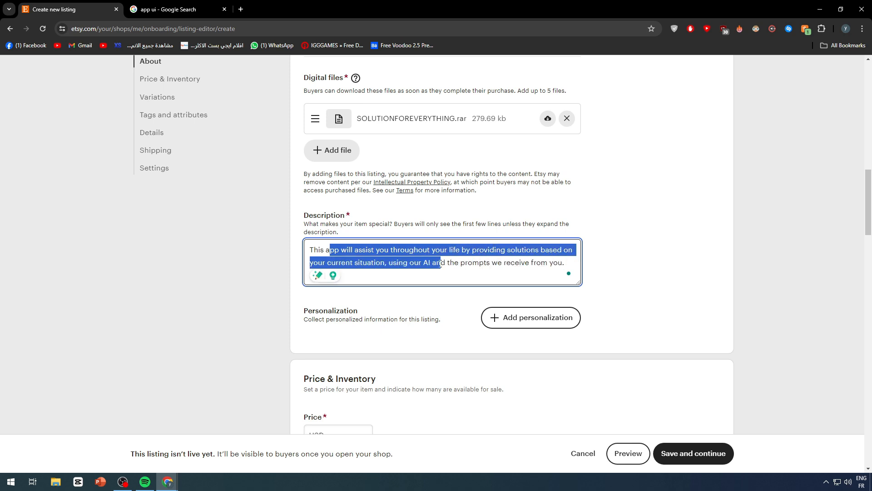
pyautogui.click(639, 287)
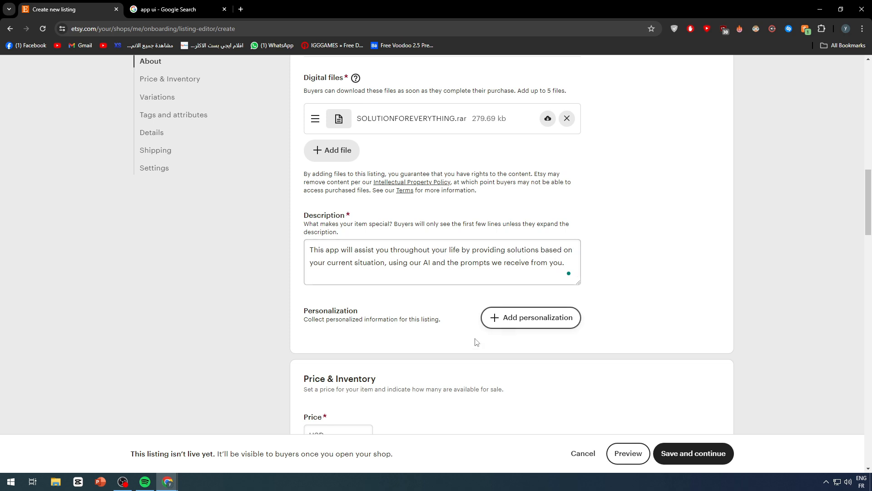
# Set the listing's quantity to 20 under Price & Inventory.
pyautogui.scroll(-3, 195, 287)
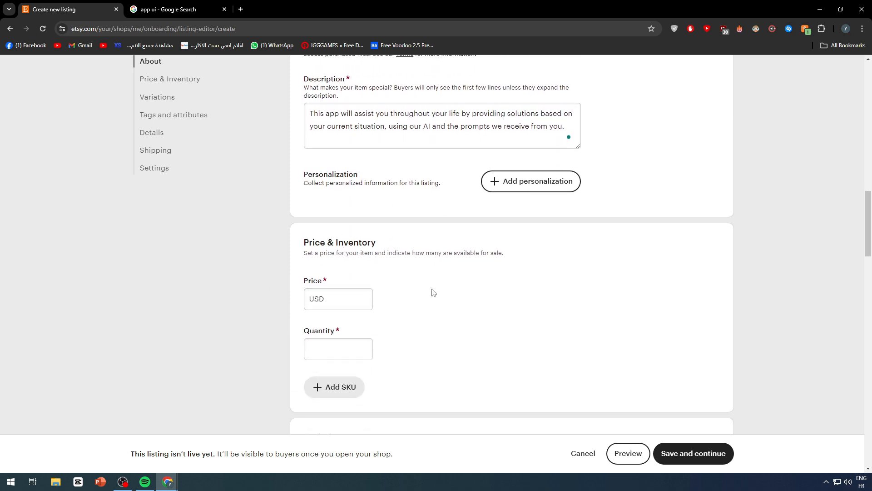
pyautogui.click(347, 348)
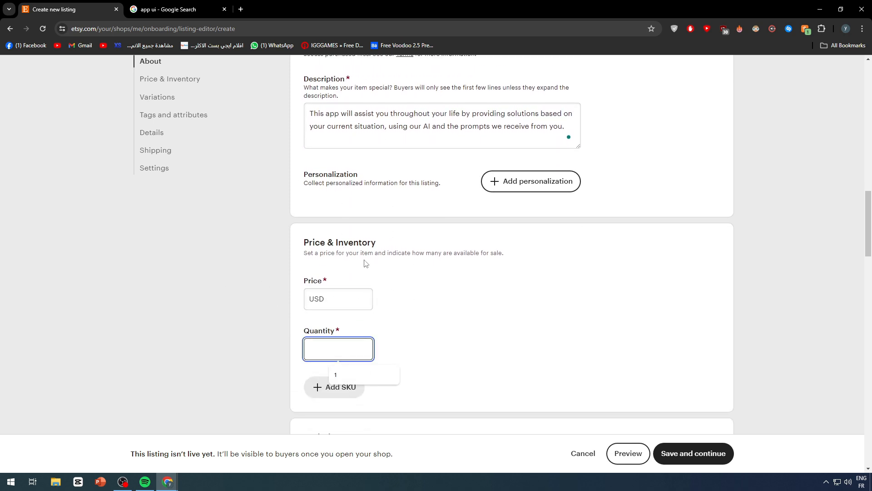
pyautogui.write('20')
pyautogui.click(459, 308)
pyautogui.scroll(-4, 445, 234)
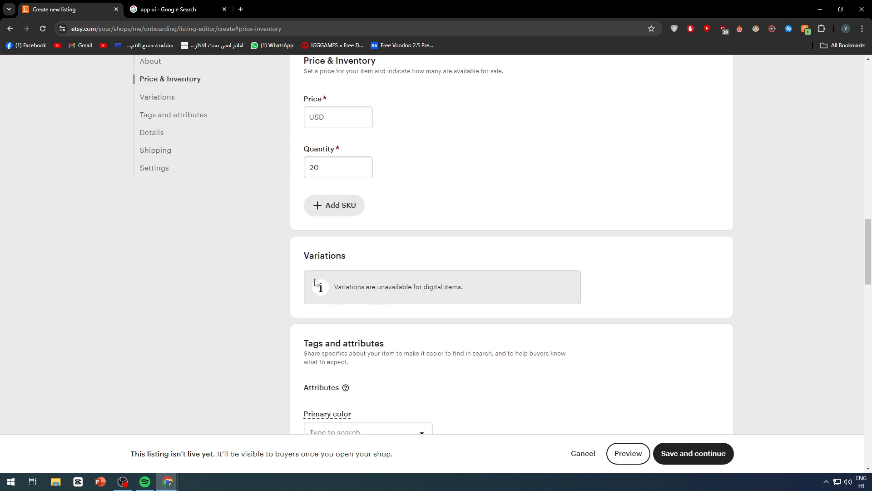
# Review the listing's price, variations, tags and attributes, including the primary color options, plus the core details, category and shipping sections.
pyautogui.scroll(3, 445, 234)
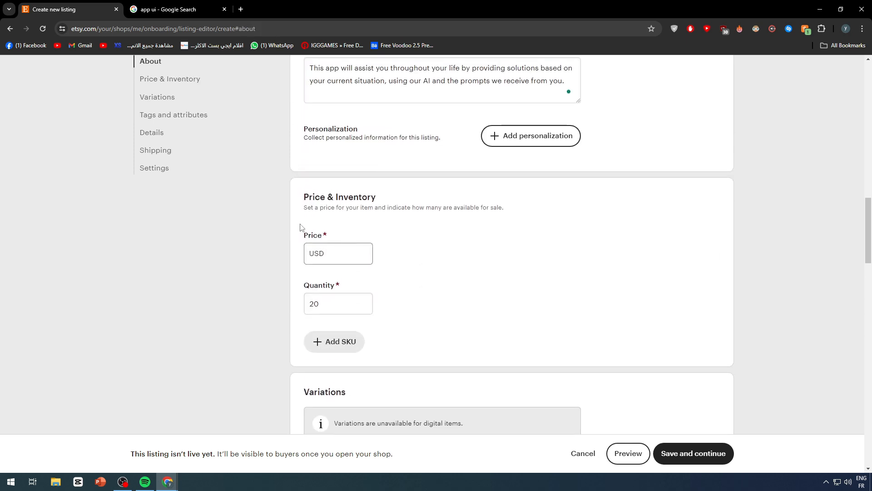
pyautogui.scroll(-6, 438, 224)
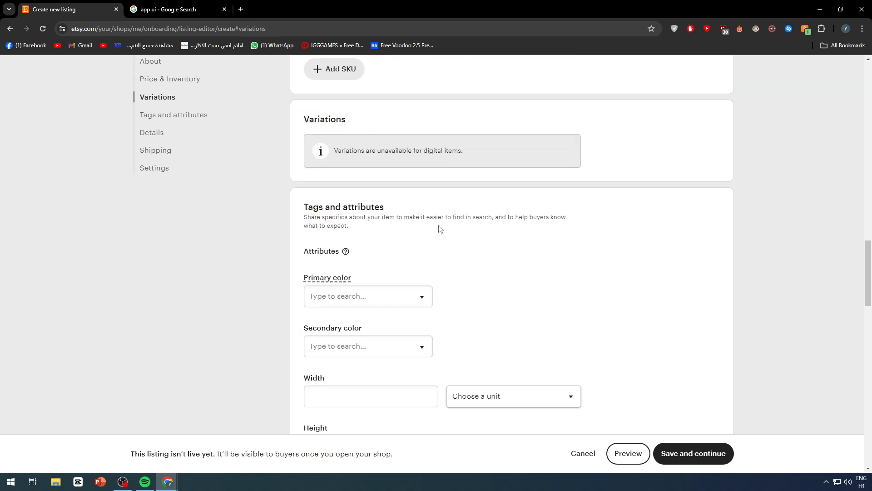
pyautogui.moveTo(329, 208); pyautogui.dragTo(409, 229)
pyautogui.click(362, 233)
pyautogui.scroll(-3, 336, 227)
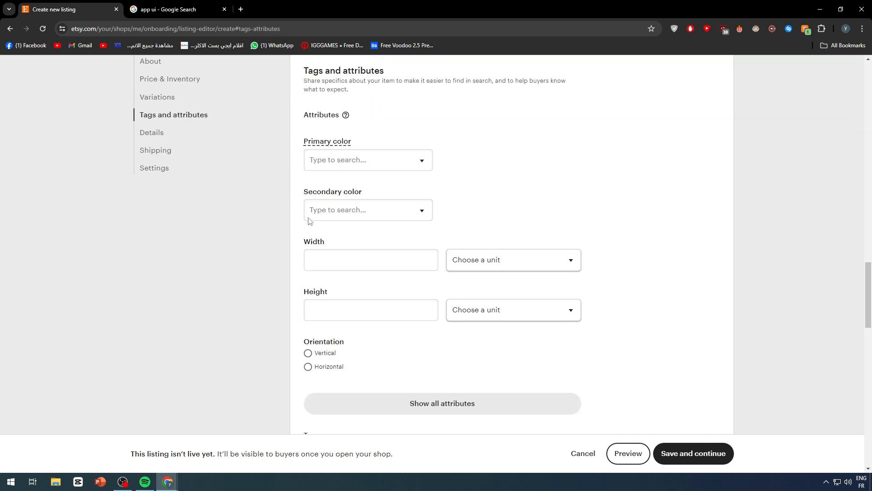
pyautogui.click(425, 163)
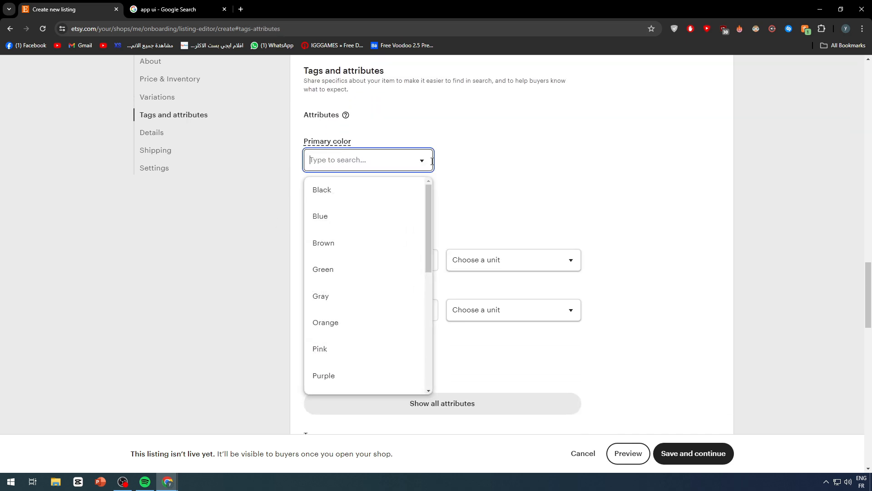
pyautogui.click(527, 180)
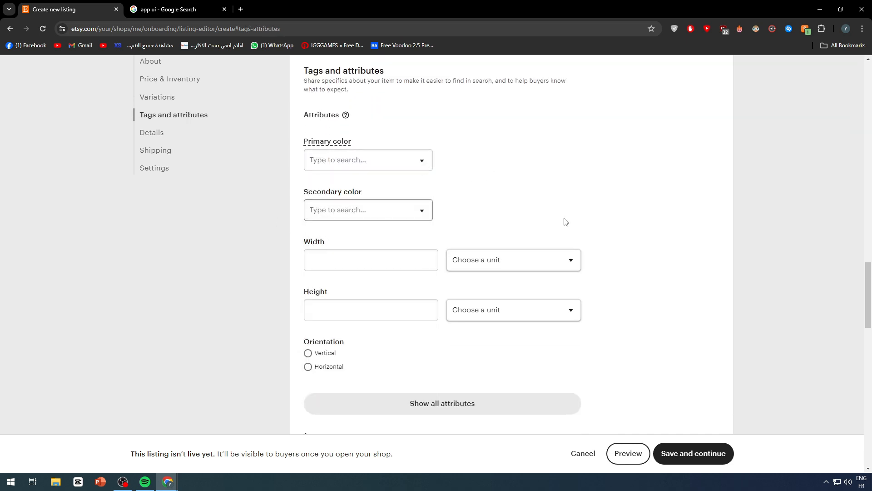
pyautogui.scroll(-4, 586, 225)
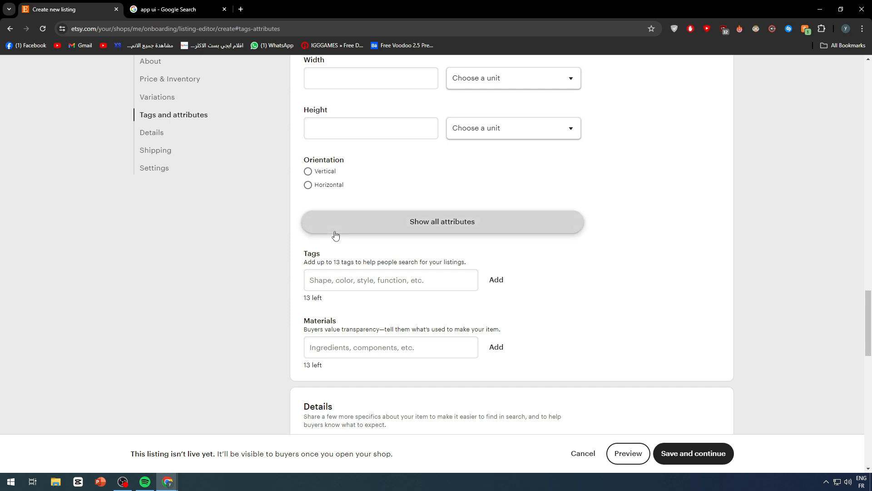
pyautogui.scroll(-5, 336, 234)
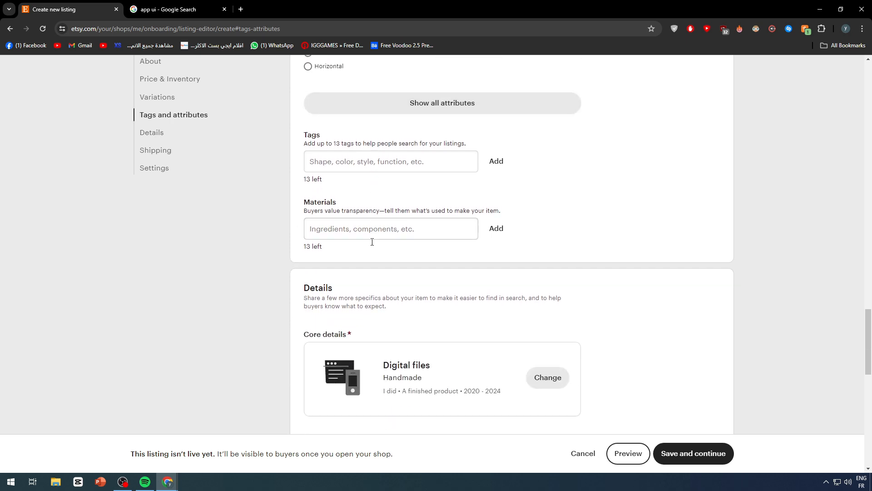
pyautogui.scroll(-5, 377, 211)
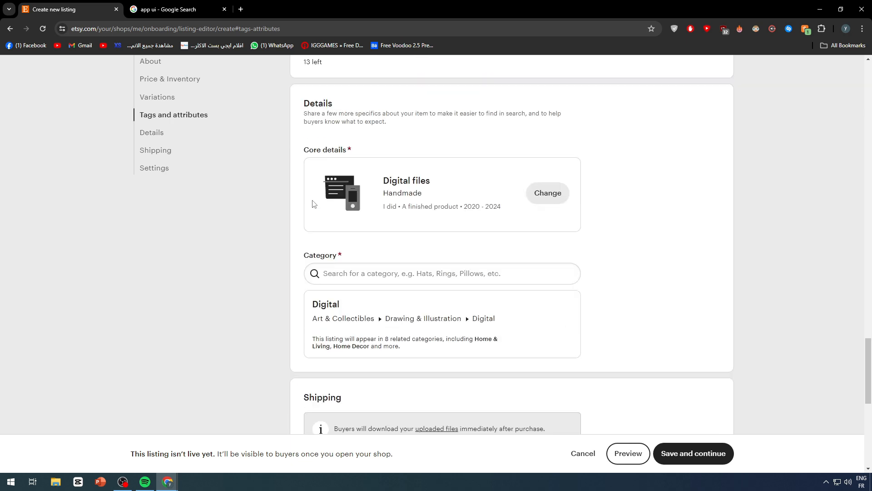
pyautogui.scroll(-3, 318, 241)
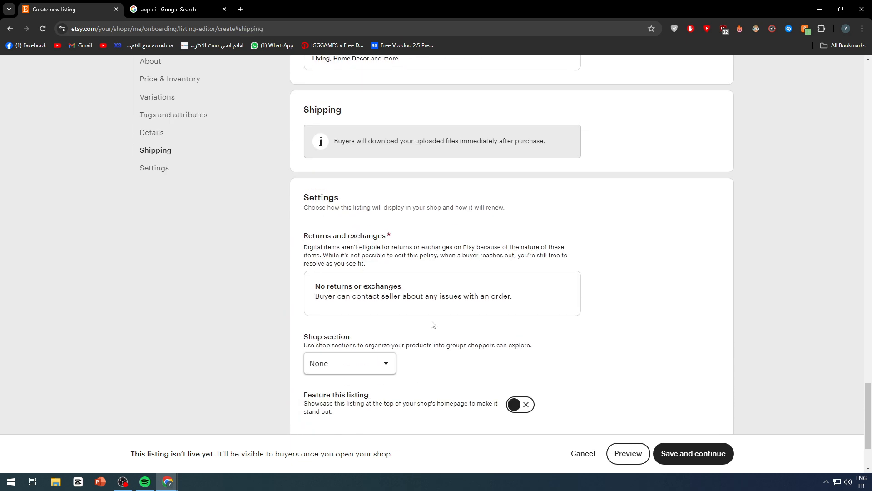
# Create a new shop section titled "Digital" and assign the listing to it.
pyautogui.click(341, 364)
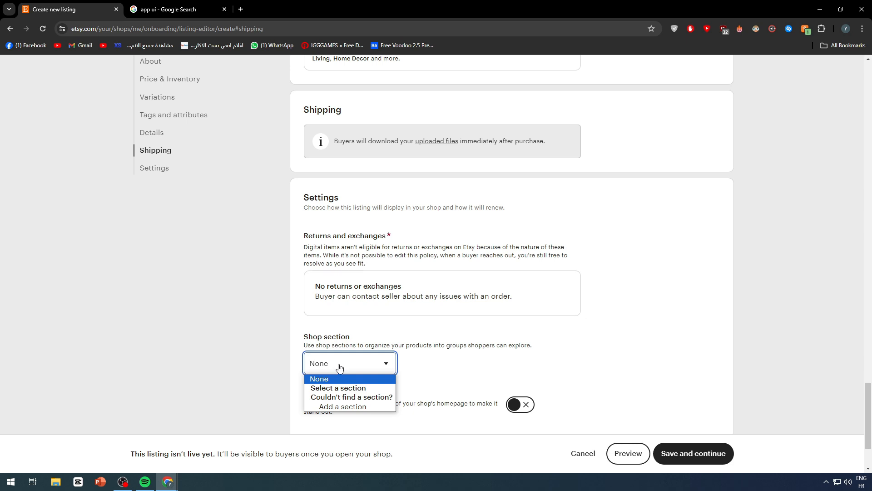
pyautogui.press('Down')
pyautogui.press('Return')
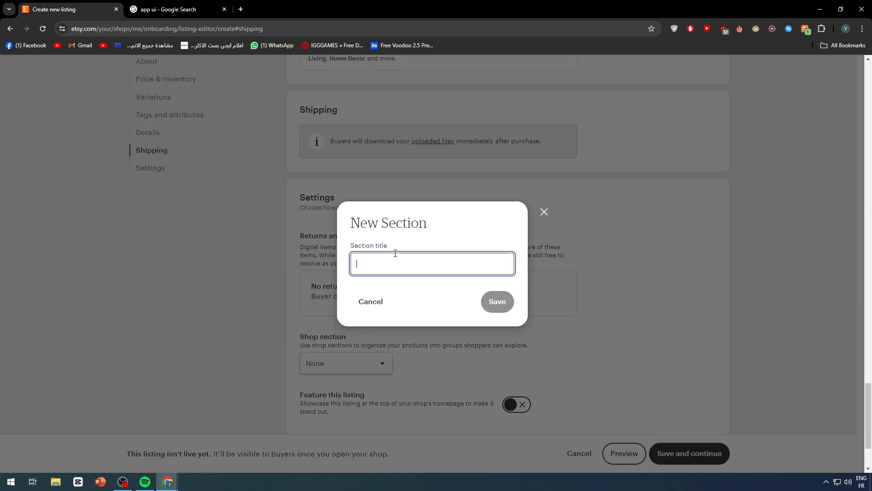
pyautogui.write('Digi')
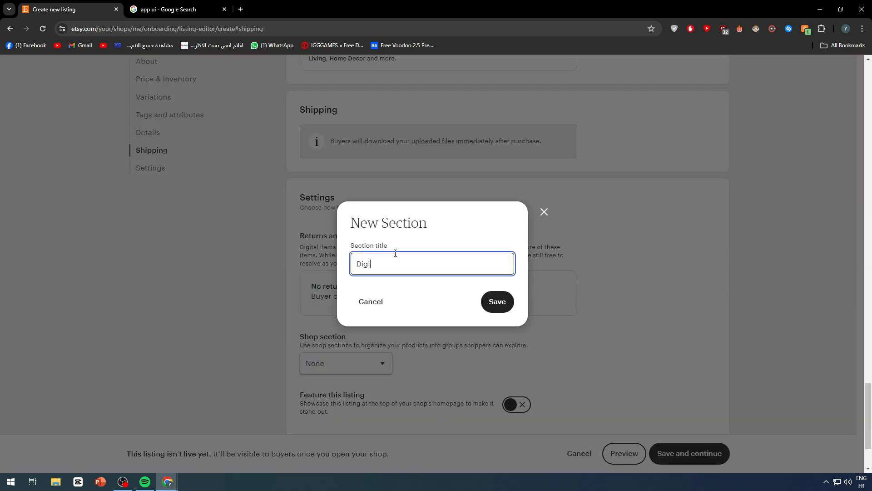
pyautogui.write('tal')
pyautogui.click(497, 301)
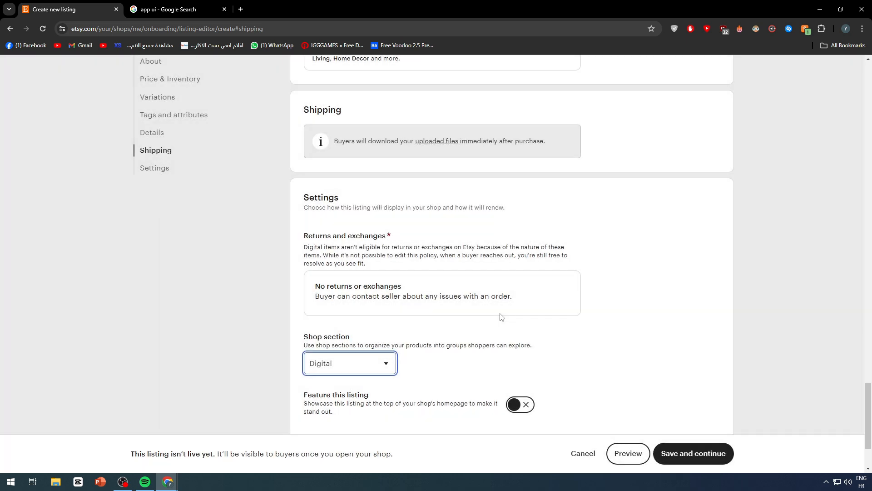
# Set the listing's renewal option to Manual and try to save the listing.
pyautogui.scroll(-2, 500, 316)
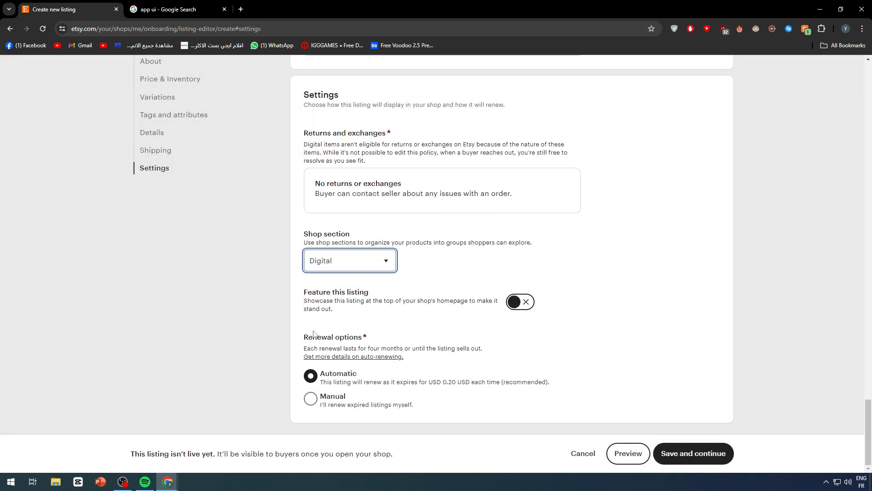
pyautogui.moveTo(313, 337); pyautogui.dragTo(436, 346)
pyautogui.moveTo(280, 346); pyautogui.dragTo(489, 351)
pyautogui.click(452, 357)
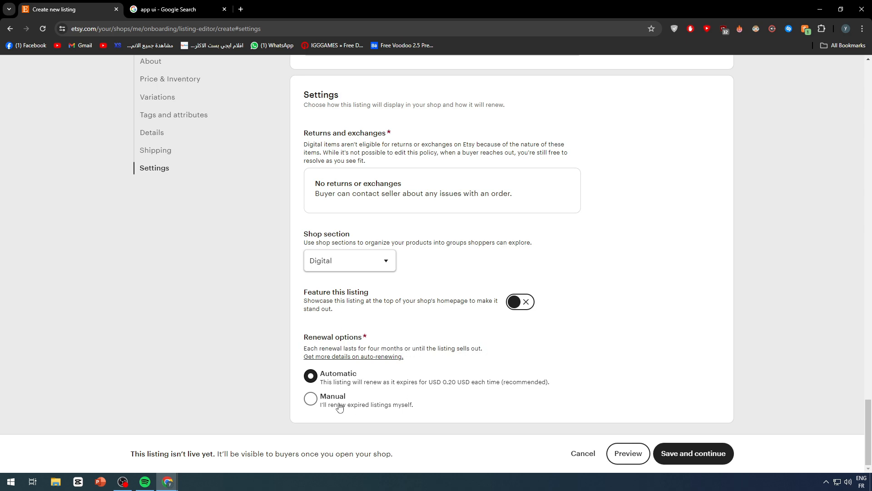
pyautogui.click(311, 399)
pyautogui.click(677, 459)
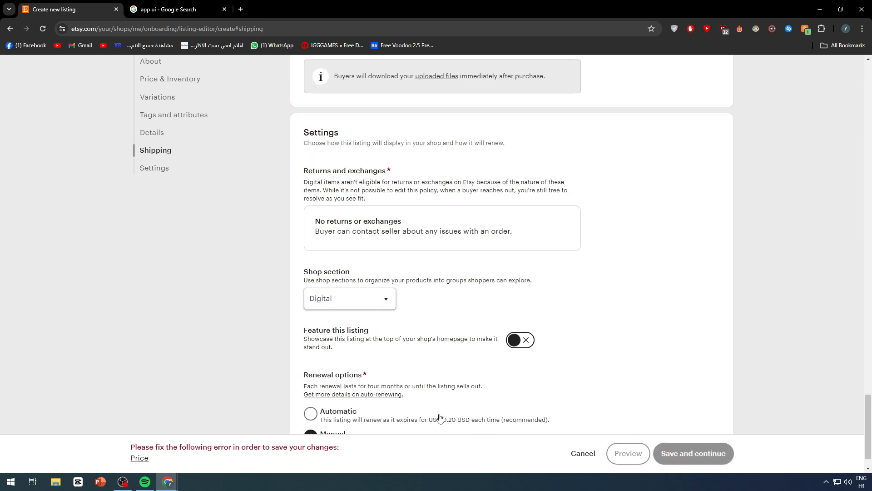
# Set the listing's price to USD 20.00 under Price & Inventory.
pyautogui.moveTo(169, 446); pyautogui.dragTo(417, 418)
pyautogui.click(756, 293)
pyautogui.scroll(6, 684, 354)
pyautogui.scroll(-4, 676, 357)
pyautogui.scroll(12, 672, 356)
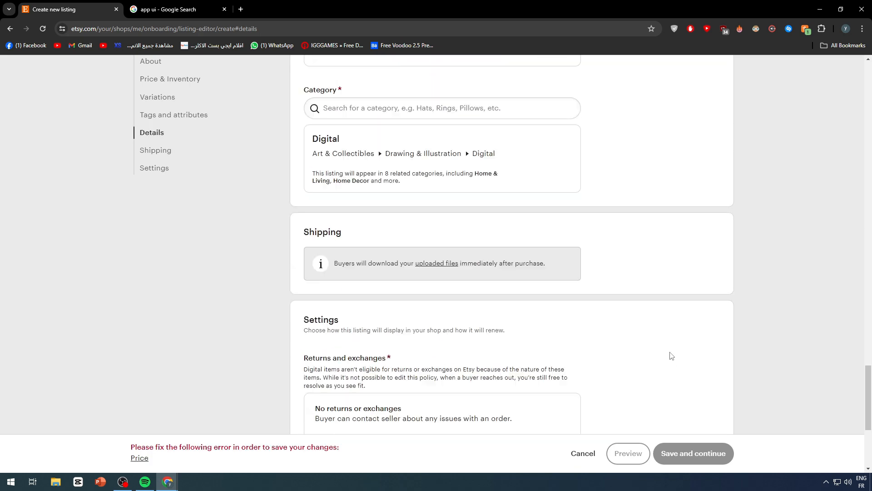
pyautogui.scroll(7, 668, 357)
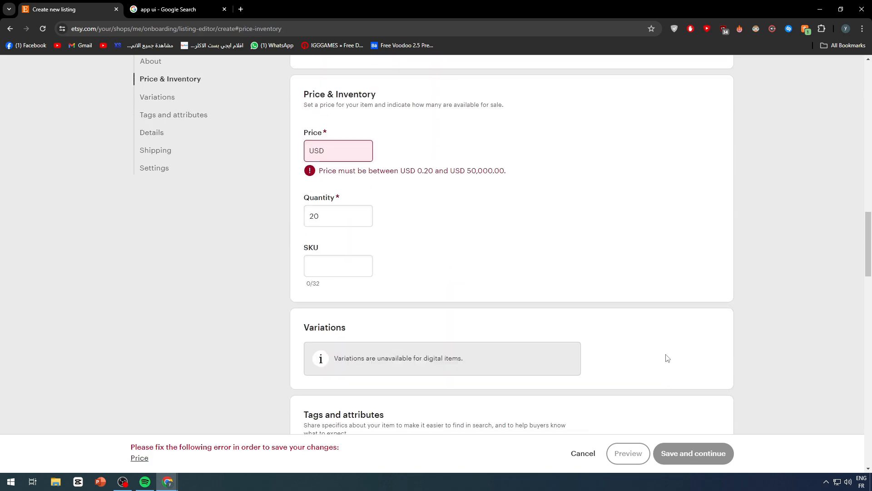
pyautogui.scroll(-1, 460, 378)
pyautogui.click(348, 202)
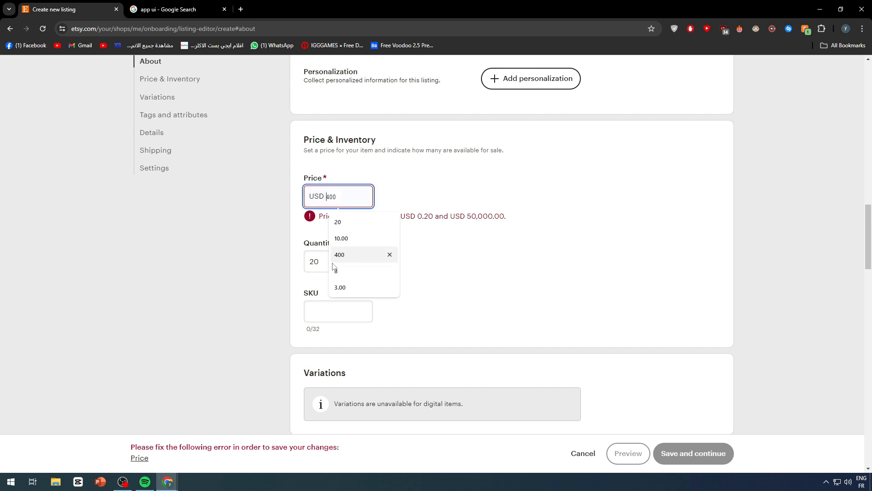
pyautogui.press('Tab')
pyautogui.click(331, 206)
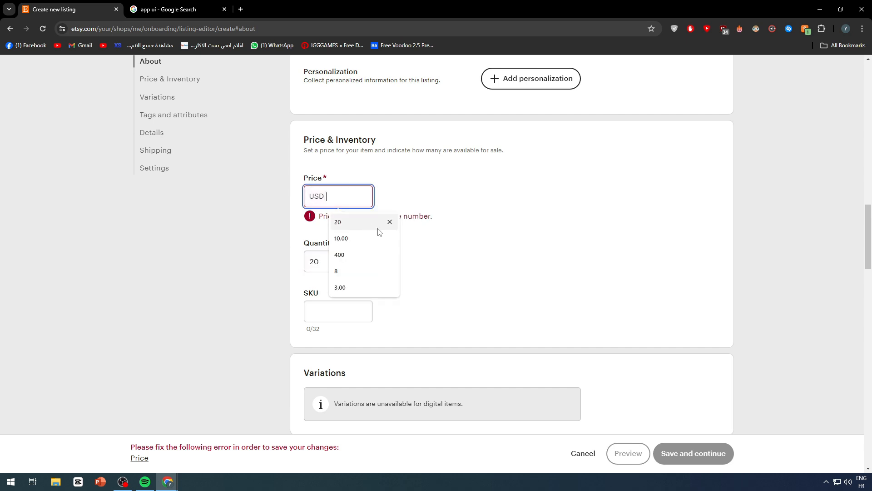
pyautogui.click(339, 220)
pyautogui.click(431, 241)
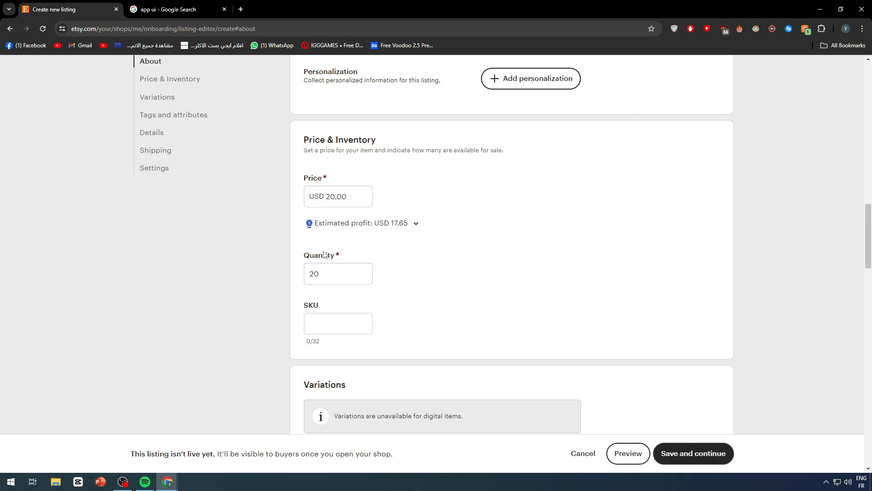
# Check the listing's estimated profit, and save the listing to continue the shop setup.
pyautogui.click(385, 228)
pyautogui.click(397, 232)
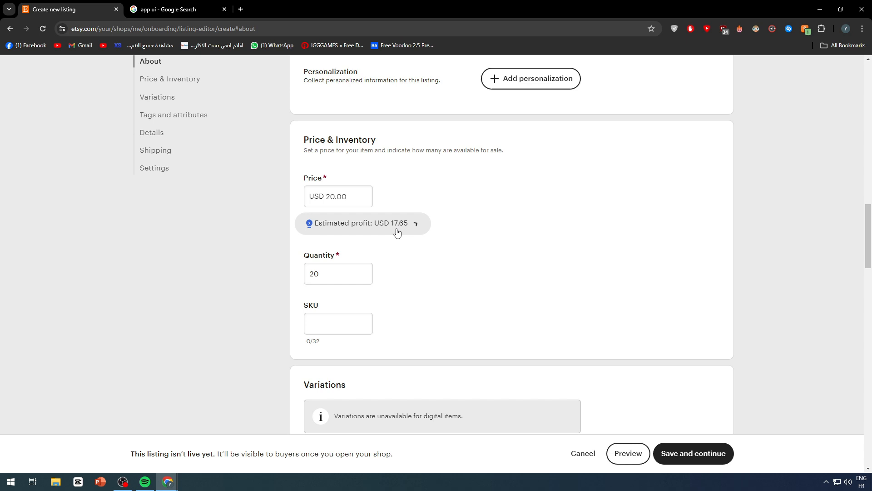
pyautogui.click(678, 452)
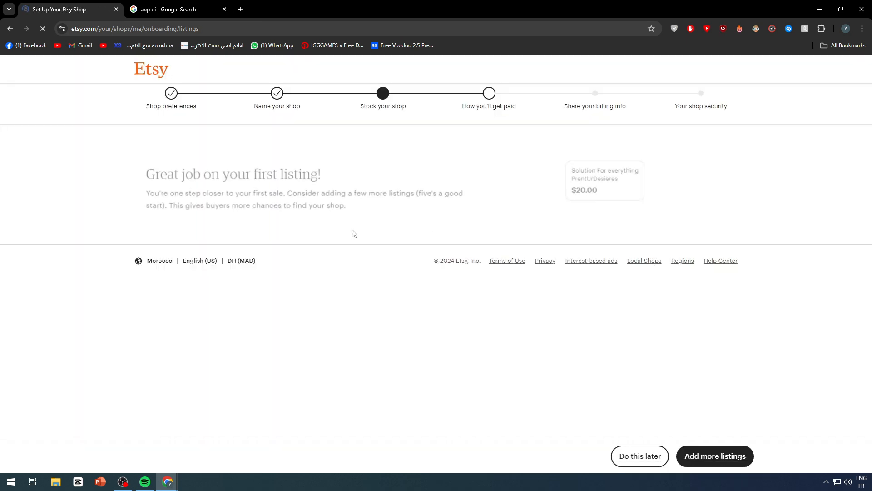
# Postpone adding more listings and proceed to the "How you'll get paid" stage of the shop setup.
pyautogui.moveTo(171, 232); pyautogui.dragTo(380, 239)
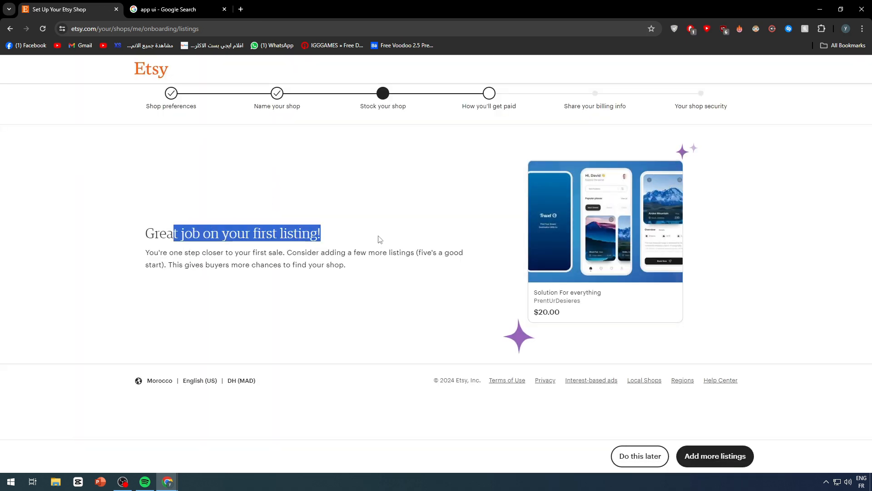
pyautogui.click(381, 240)
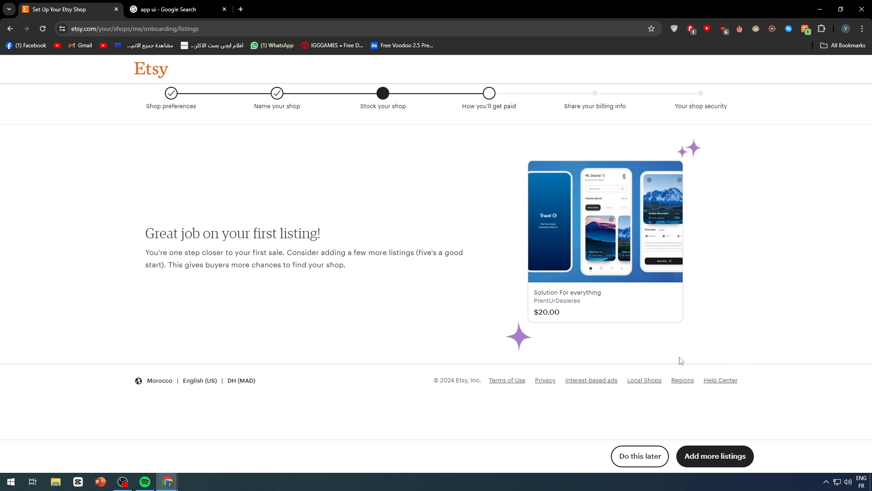
pyautogui.click(636, 455)
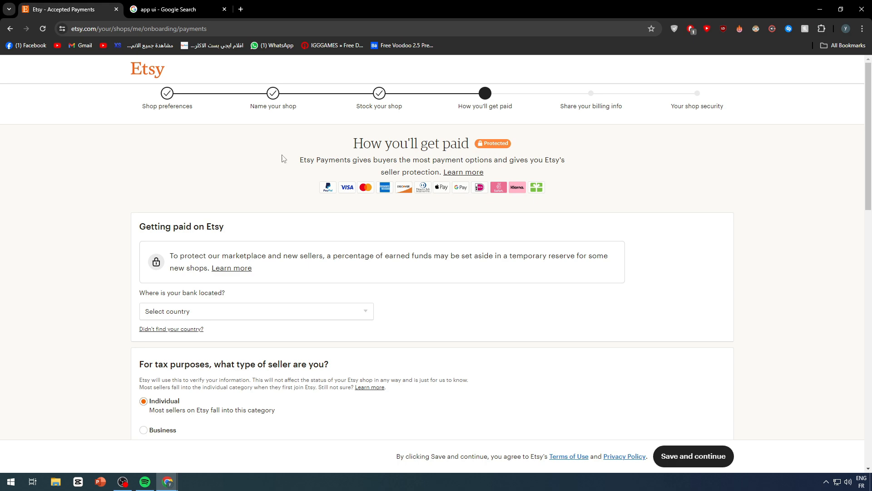
# Review the payment setup form, from bank location and seller type to personal details and the past-residence question.
pyautogui.scroll(-6, 143, 185)
pyautogui.scroll(-8, 130, 177)
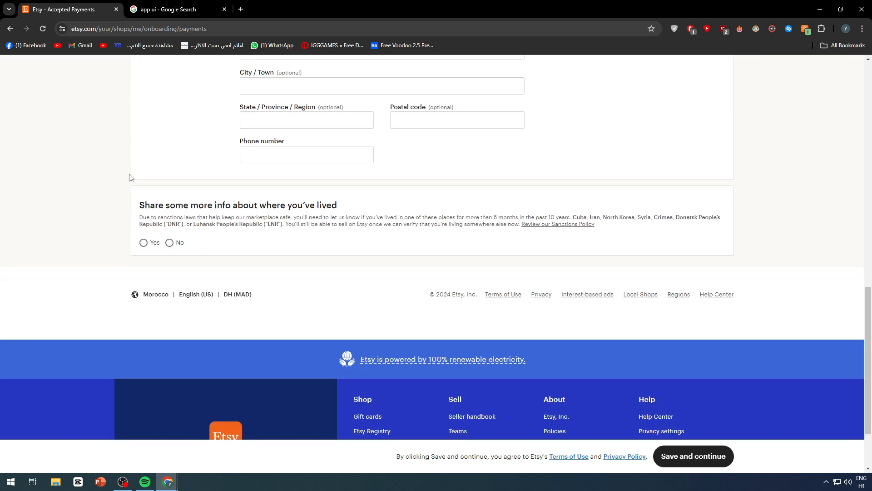
pyautogui.scroll(-2, 598, 314)
pyautogui.scroll(12, 586, 306)
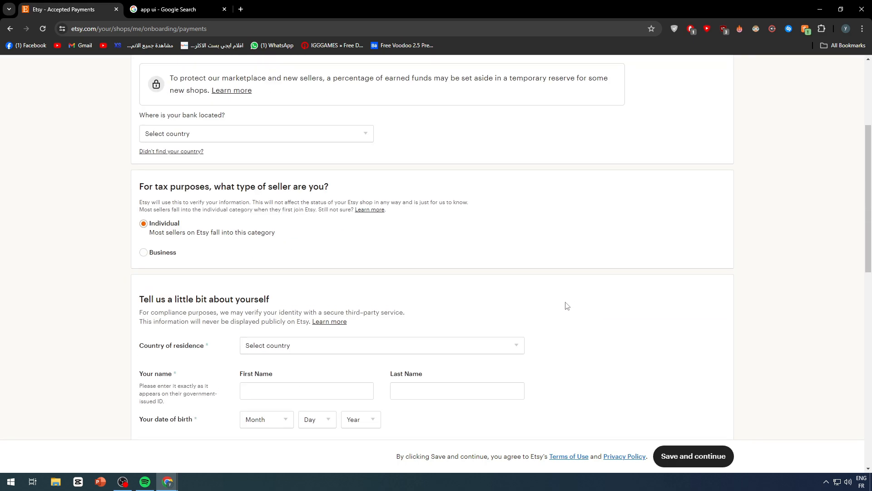
pyautogui.scroll(3, 568, 302)
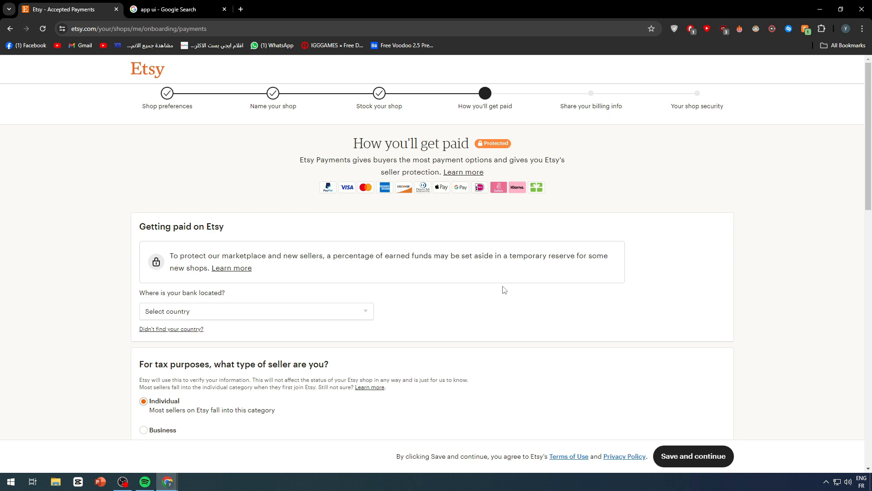